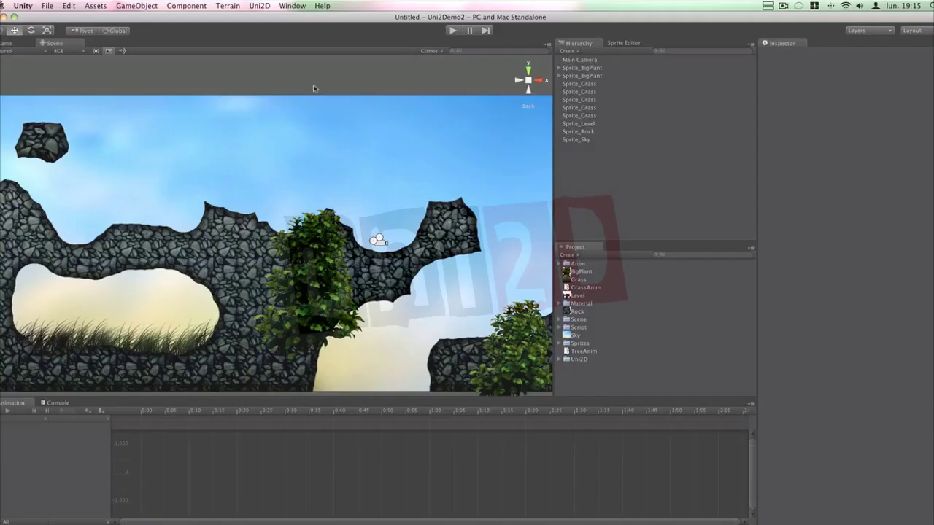
Step: Create an empty GameObject named ParticuleWaterFall
{"action": "left_click", "coordinate": [168, 6]}
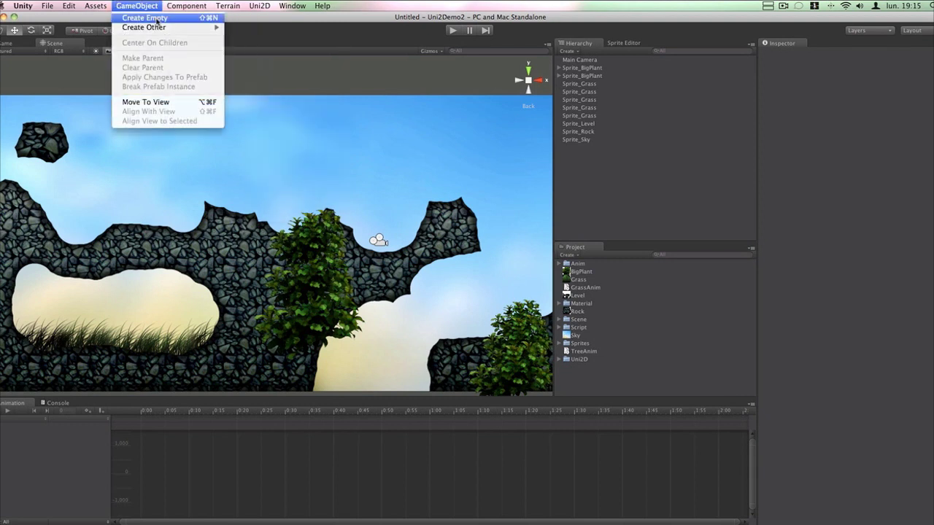
{"action": "left_click", "coordinate": [157, 19]}
{"action": "scroll", "coordinate": [276, 245], "scroll_direction": "down", "scroll_amount": 3}
{"action": "type", "text": "ParticuleWaterFall"}
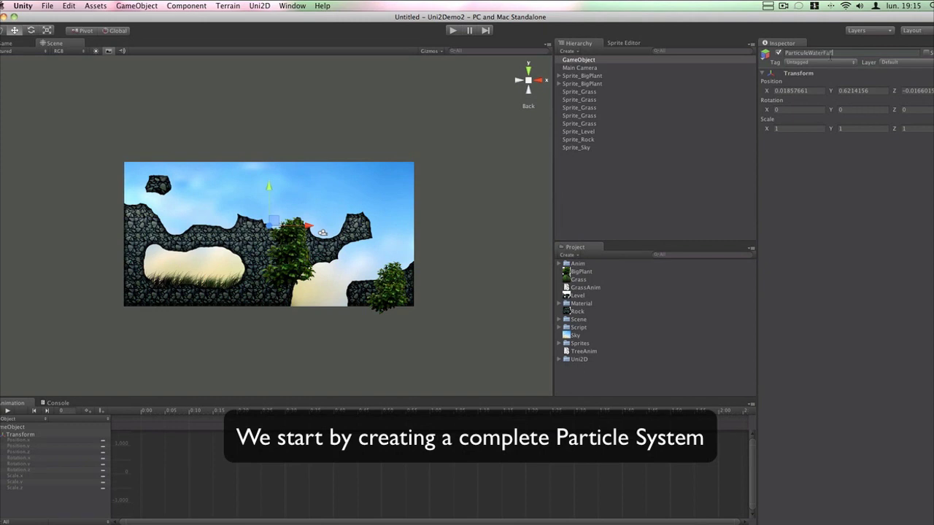
Step: Add a legacy Ellipsoid Particle Emitter and Particle Animator to ParticuleWaterFall
{"action": "left_click", "coordinate": [187, 5]}
{"action": "mouse_move", "coordinate": [188, 28]}
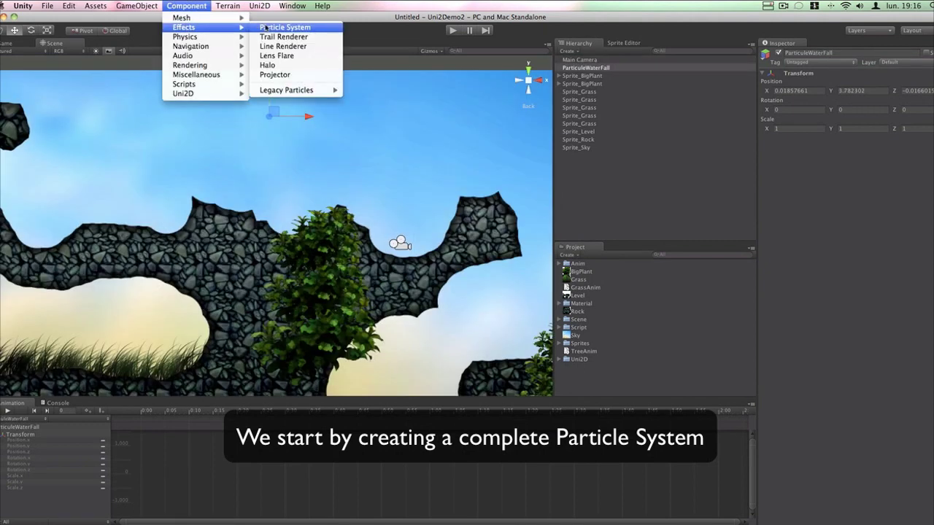
{"action": "mouse_move", "coordinate": [286, 90]}
{"action": "left_click", "coordinate": [386, 92]}
{"action": "left_click", "coordinate": [187, 6]}
{"action": "mouse_move", "coordinate": [188, 27]}
{"action": "mouse_move", "coordinate": [310, 90]}
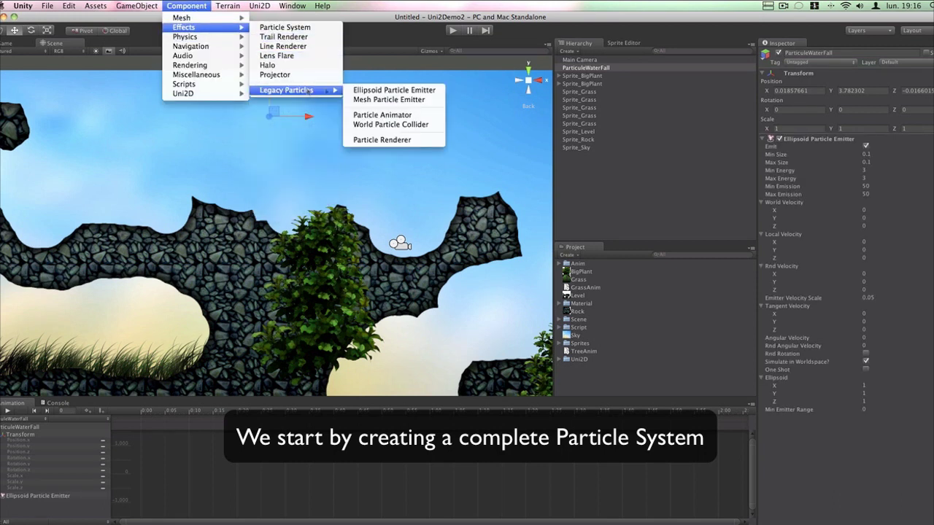
{"action": "left_click", "coordinate": [389, 116]}
{"action": "left_click", "coordinate": [186, 5]}
Step: Add a legacy Particle Renderer to ParticuleWaterFall
{"action": "mouse_move", "coordinate": [208, 18]}
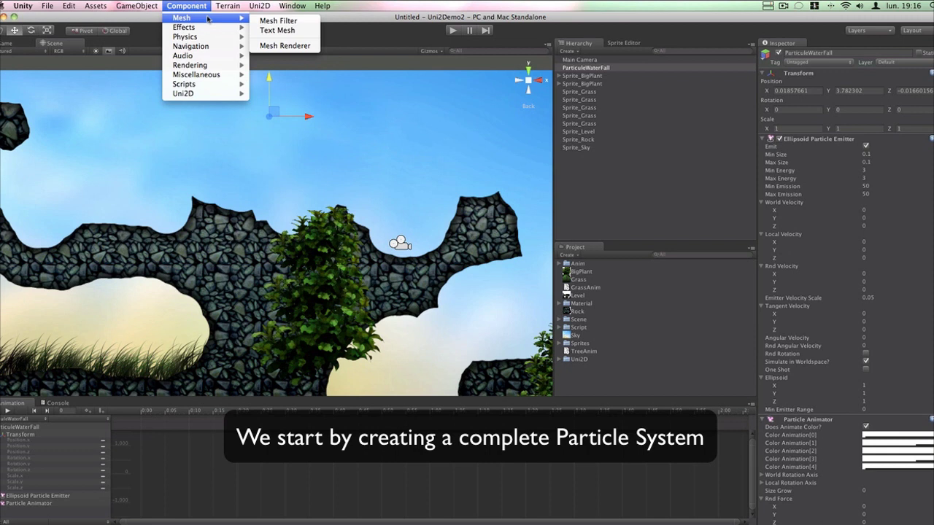
{"action": "mouse_move", "coordinate": [295, 90]}
{"action": "left_click", "coordinate": [387, 139]}
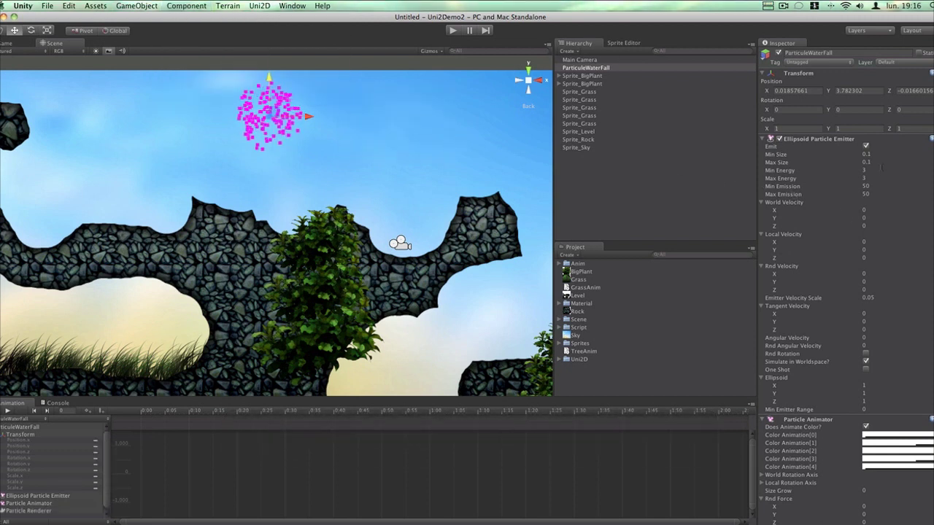
{"action": "left_click", "coordinate": [175, 7]}
{"action": "left_click", "coordinate": [666, 158]}
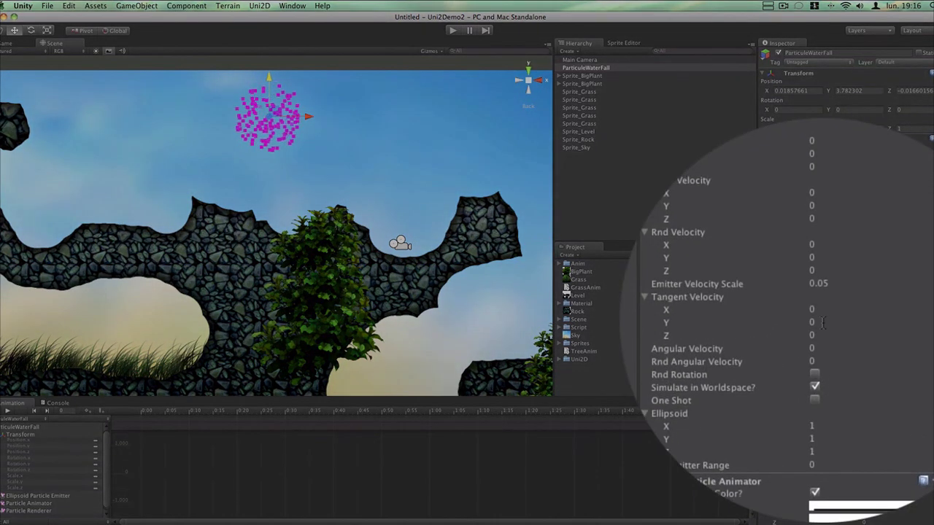
Step: Set the Particle Animator Force Y to -1 and the Ellipsoid Z to 0
{"action": "scroll", "coordinate": [875, 308], "scroll_direction": "down", "scroll_amount": 5}
{"action": "scroll", "coordinate": [828, 309], "scroll_direction": "down", "scroll_amount": 3}
{"action": "left_click", "coordinate": [839, 342]}
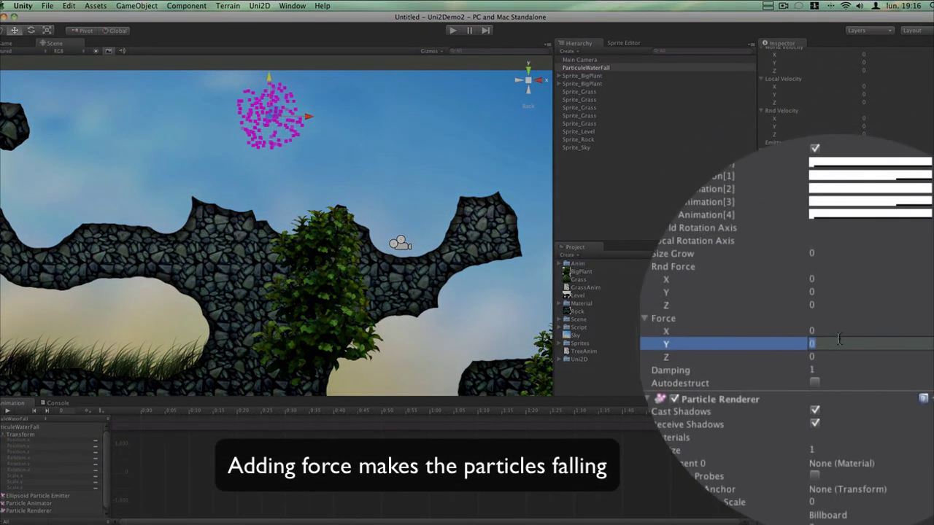
{"action": "key", "text": "Return"}
{"action": "scroll", "coordinate": [831, 337], "scroll_direction": "up", "scroll_amount": 5}
{"action": "left_click", "coordinate": [823, 332]}
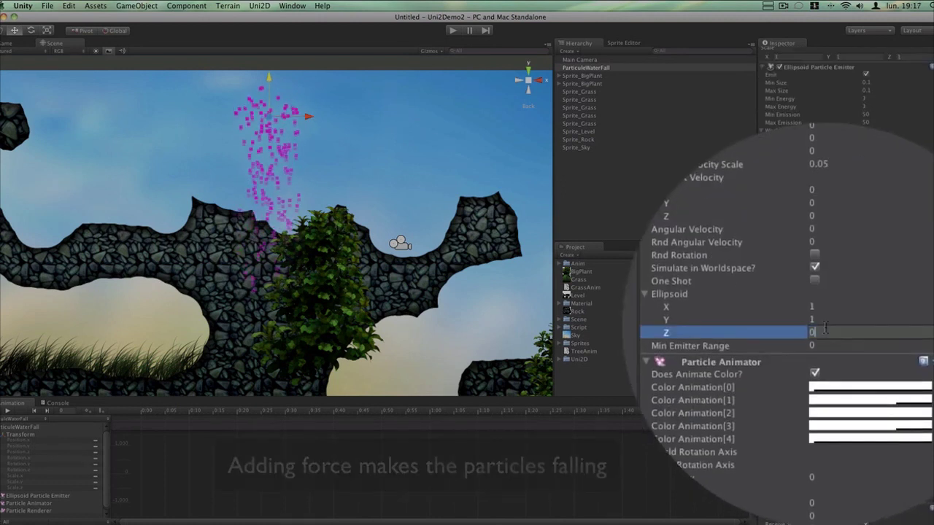
{"action": "type", "text": "0"}
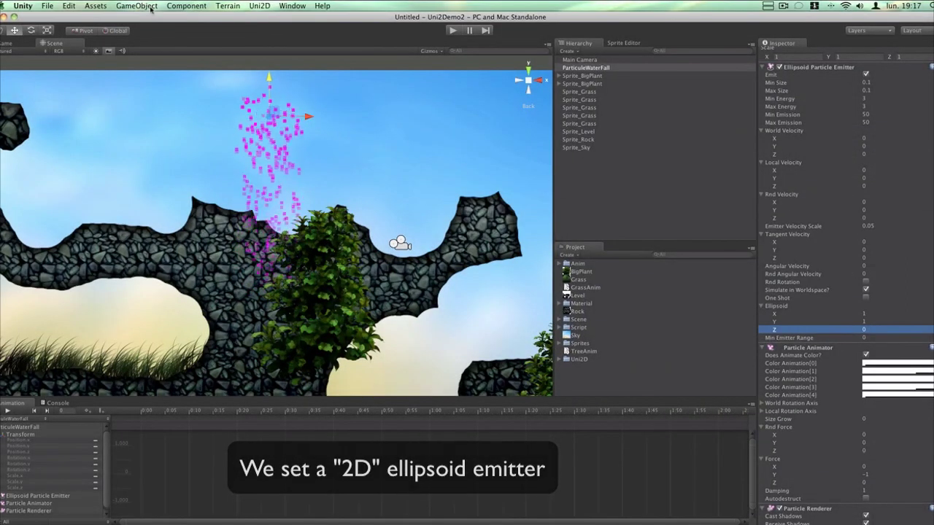
Step: Add a legacy World Particle Collider to ParticuleWaterFall
{"action": "left_click", "coordinate": [183, 7]}
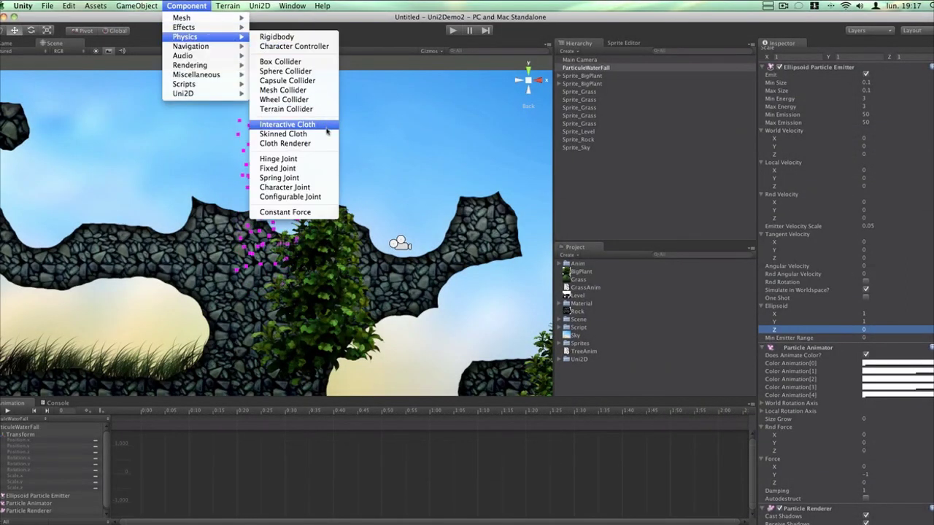
{"action": "mouse_move", "coordinate": [223, 29]}
{"action": "mouse_move", "coordinate": [329, 89]}
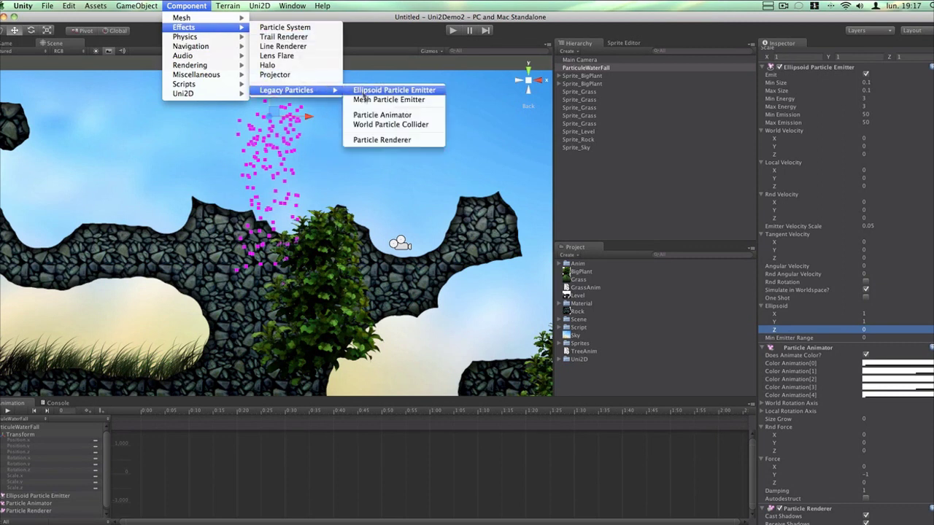
{"action": "left_click", "coordinate": [438, 125]}
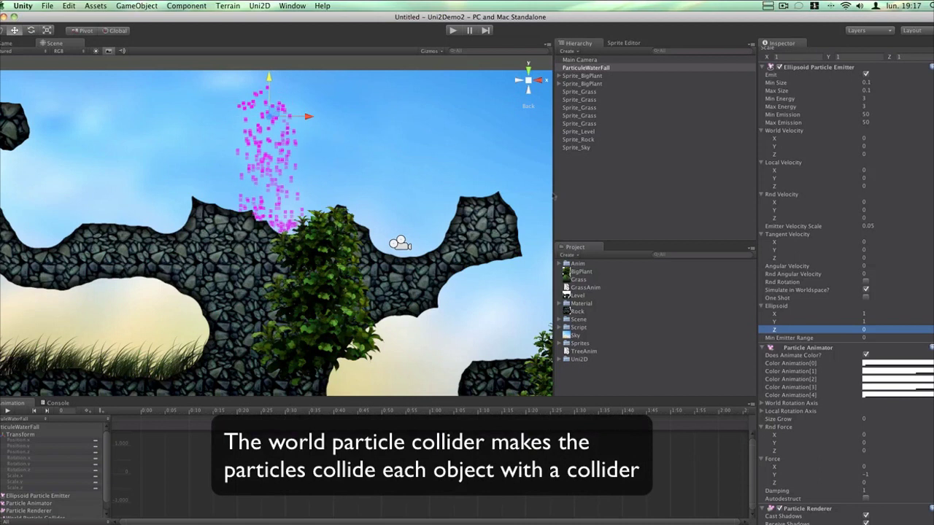
Step: Copy particle.png into the project's Assets folder and select the imported texture
{"action": "left_click", "coordinate": [193, 511]}
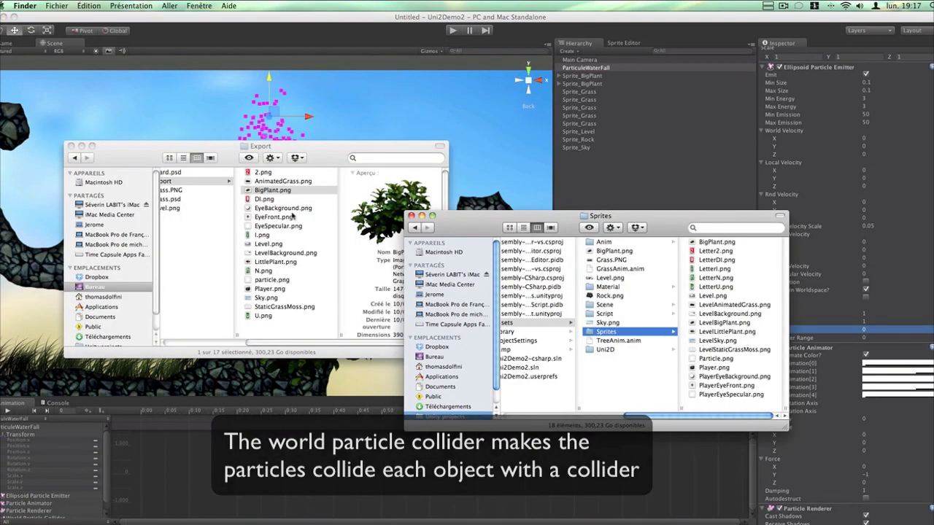
{"action": "left_click_drag", "start_coordinate": [272, 279], "coordinate": [646, 383]}
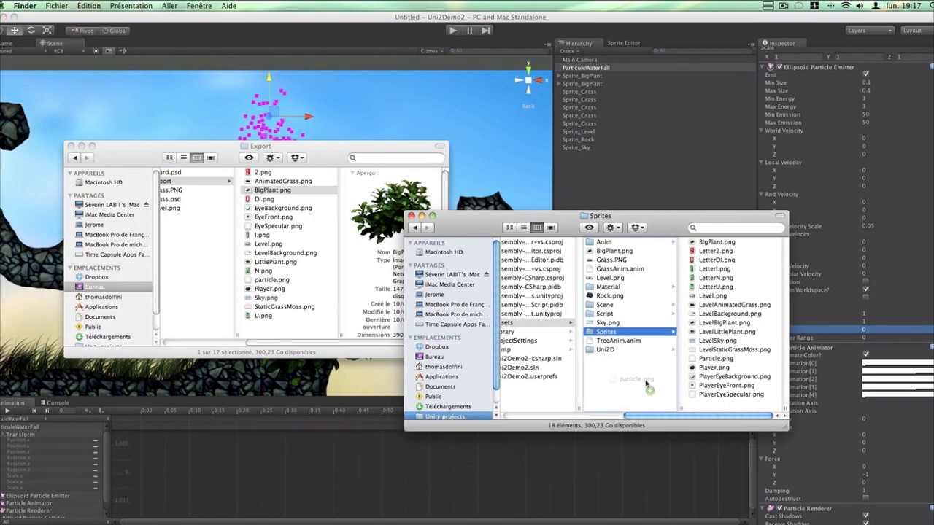
{"action": "left_click", "coordinate": [652, 154]}
{"action": "left_click", "coordinate": [581, 312]}
Step: Set the particle texture to Advanced type, no mip maps, Clamp wrap mode
{"action": "left_click", "coordinate": [810, 121]}
{"action": "left_click", "coordinate": [807, 202]}
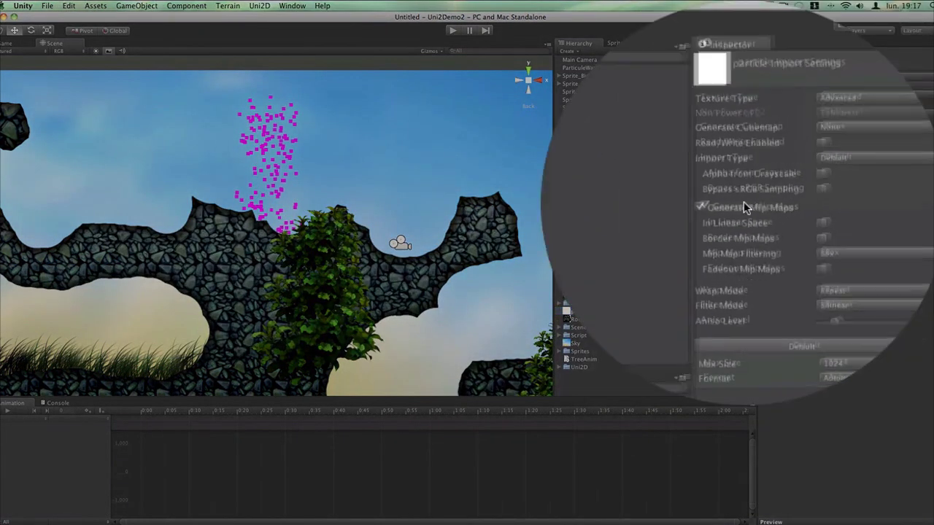
{"action": "left_click", "coordinate": [701, 207]}
{"action": "left_click", "coordinate": [813, 204]}
{"action": "left_click", "coordinate": [812, 209]}
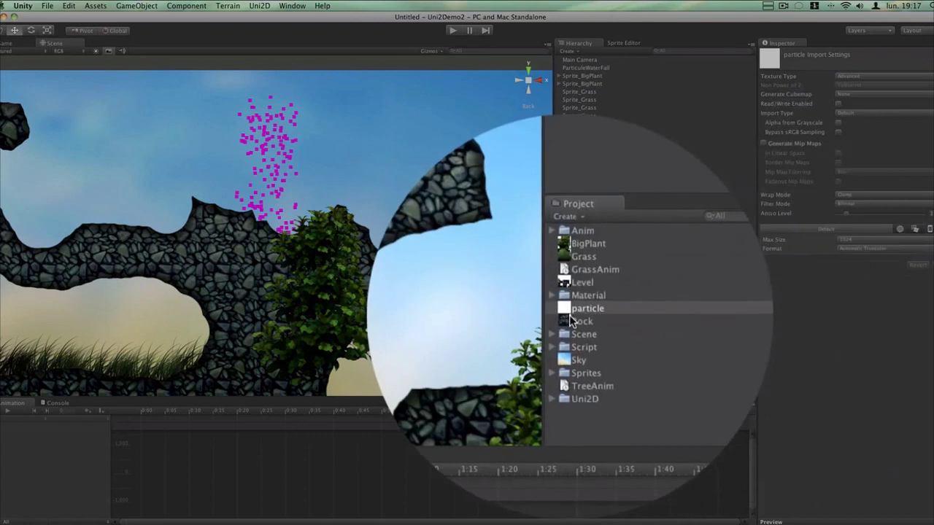
Step: Apply the texture to ParticuleWaterFall and set its material shader to Particles/Additive
{"action": "left_click_drag", "start_coordinate": [575, 315], "coordinate": [295, 175]}
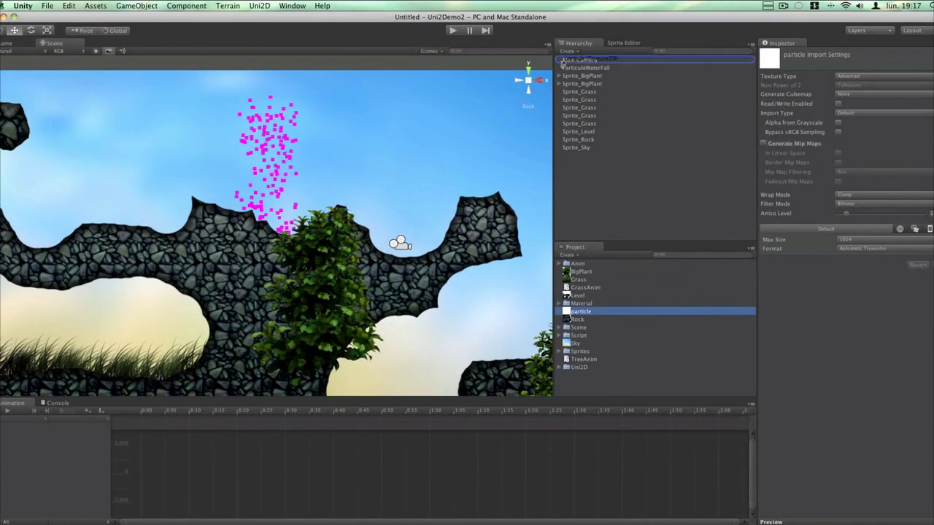
{"action": "left_click_drag", "start_coordinate": [563, 65], "coordinate": [578, 68]}
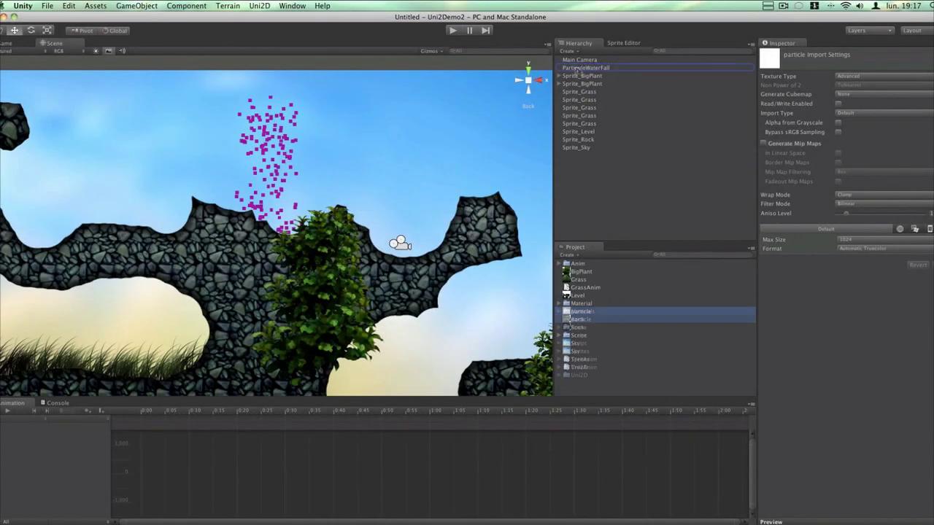
{"action": "left_click", "coordinate": [580, 69]}
{"action": "scroll", "coordinate": [839, 474], "scroll_direction": "down", "scroll_amount": 5}
{"action": "scroll", "coordinate": [838, 474], "scroll_direction": "down", "scroll_amount": 5}
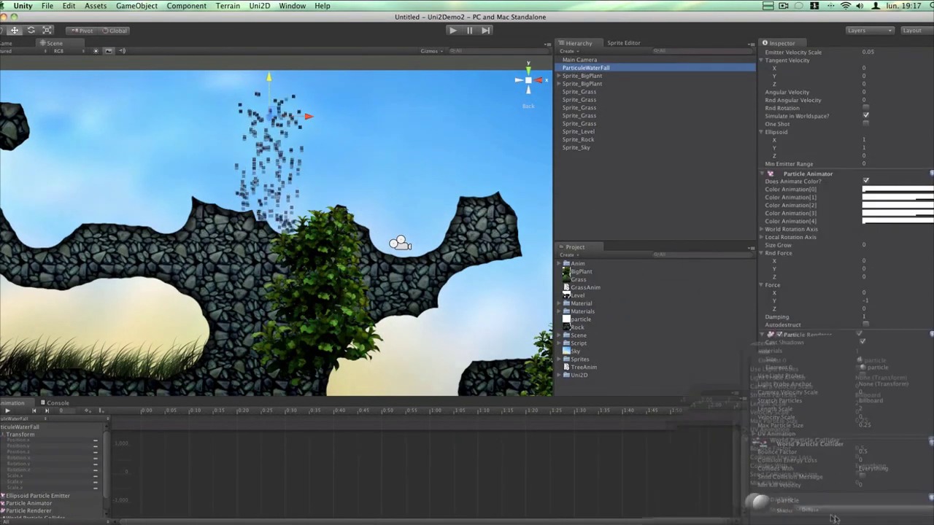
{"action": "left_click", "coordinate": [802, 419]}
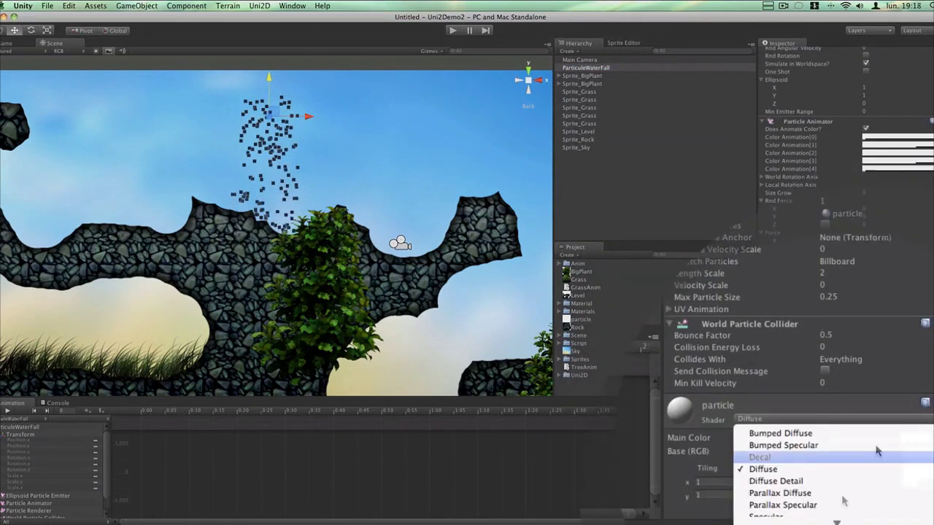
{"action": "mouse_move", "coordinate": [766, 442]}
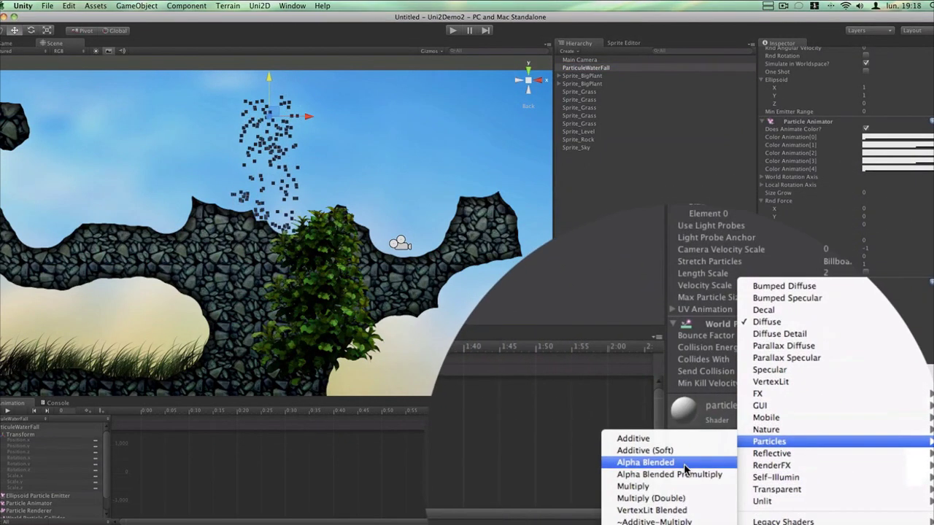
{"action": "left_click", "coordinate": [633, 438]}
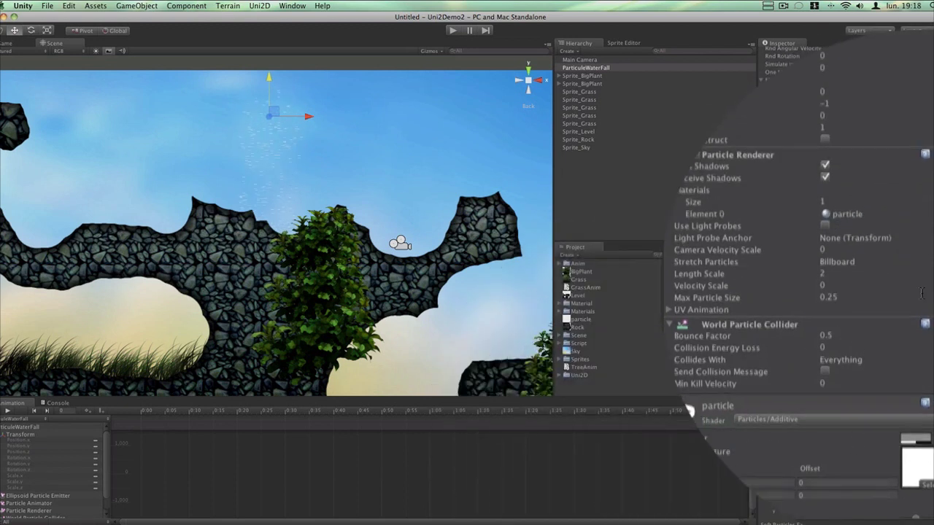
Step: Set the Particle Renderer's Stretch Particles to Stretched with Length Scale 1
{"action": "scroll", "coordinate": [922, 294], "scroll_direction": "up", "scroll_amount": 5}
{"action": "scroll", "coordinate": [845, 285], "scroll_direction": "down", "scroll_amount": 5}
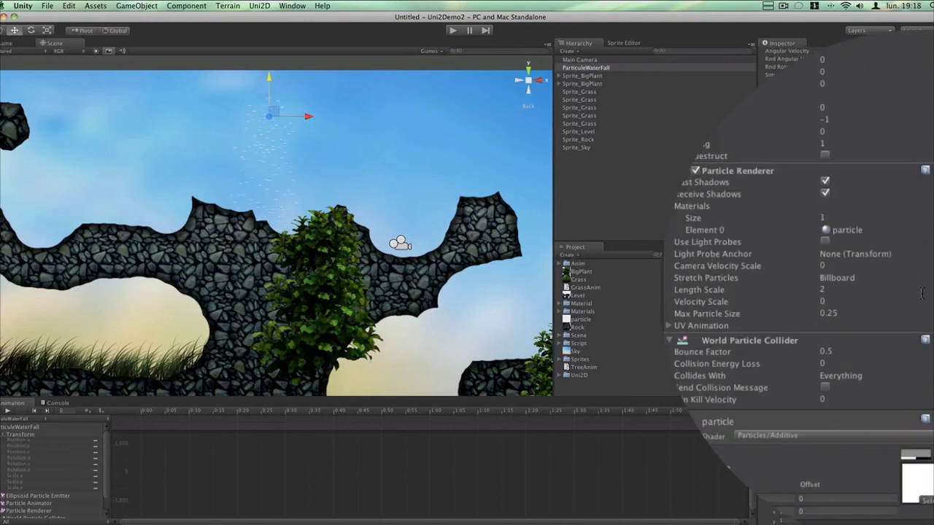
{"action": "left_click", "coordinate": [844, 278]}
{"action": "left_click", "coordinate": [848, 302]}
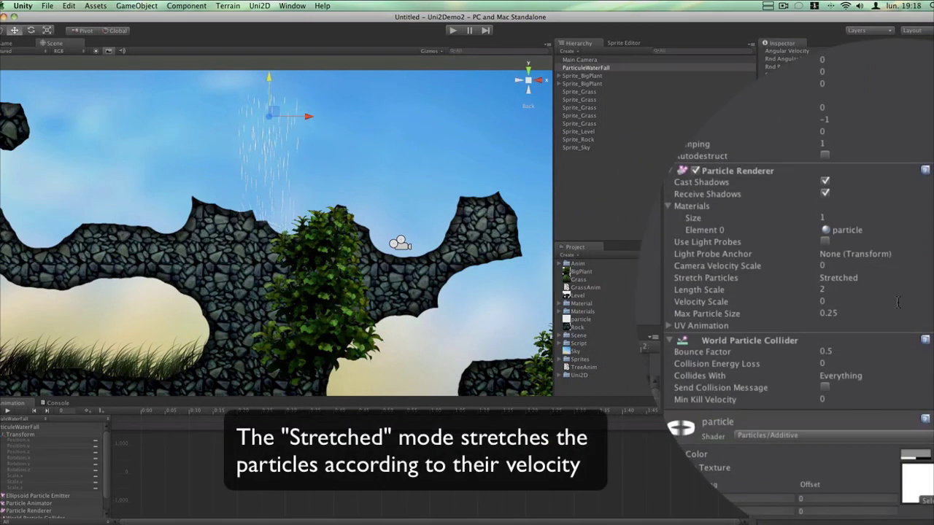
{"action": "left_click", "coordinate": [833, 290]}
{"action": "type", "text": "1"}
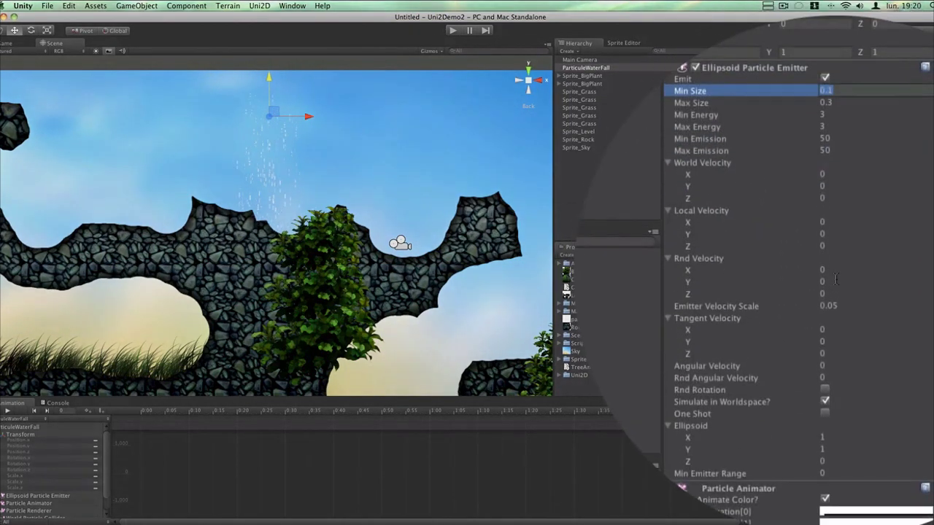
Step: Adjust the Particle Animator's random force and set Force Y to -3
{"action": "scroll", "coordinate": [838, 276], "scroll_direction": "down", "scroll_amount": 10}
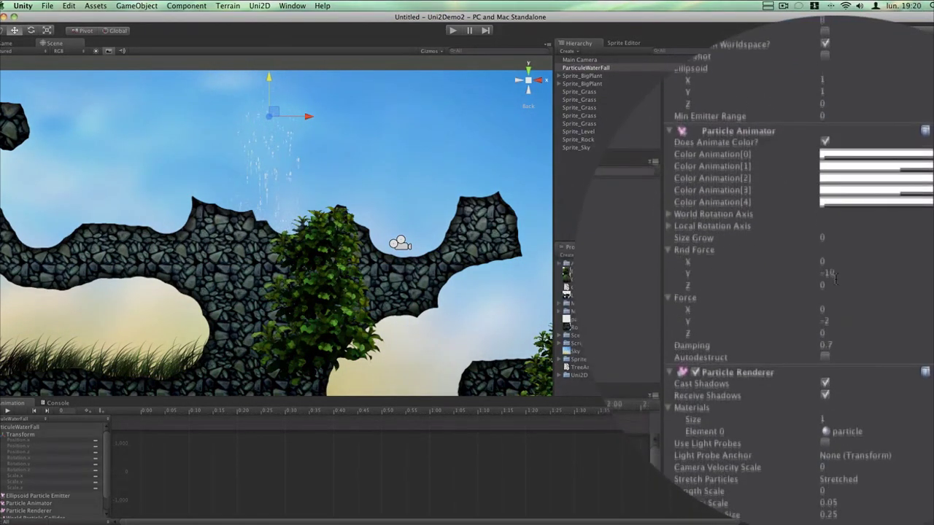
{"action": "left_click", "coordinate": [835, 280]}
{"action": "type", "text": "2"}
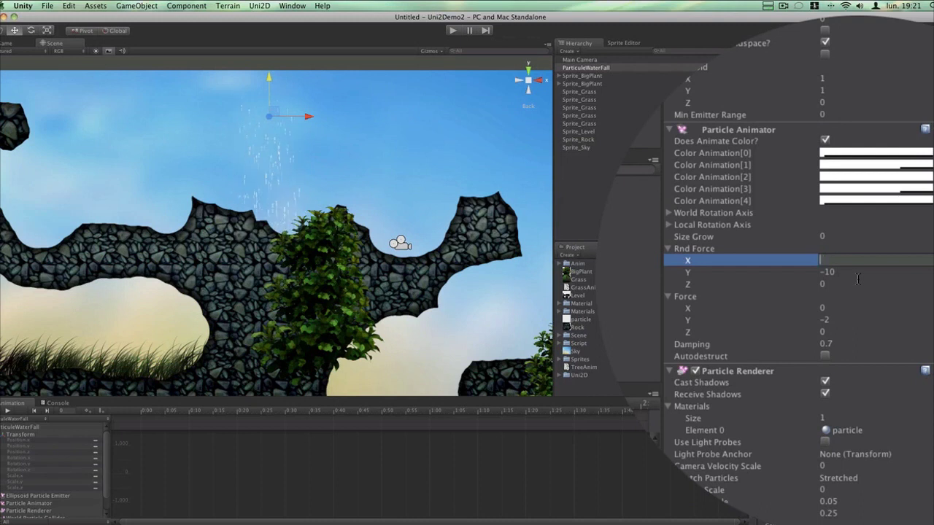
{"action": "key", "text": "Return"}
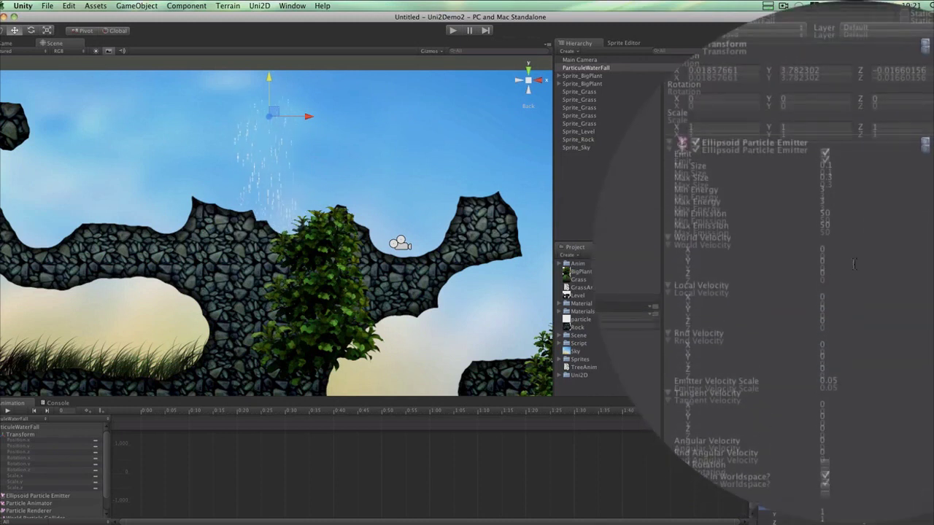
{"action": "left_click", "coordinate": [850, 296]}
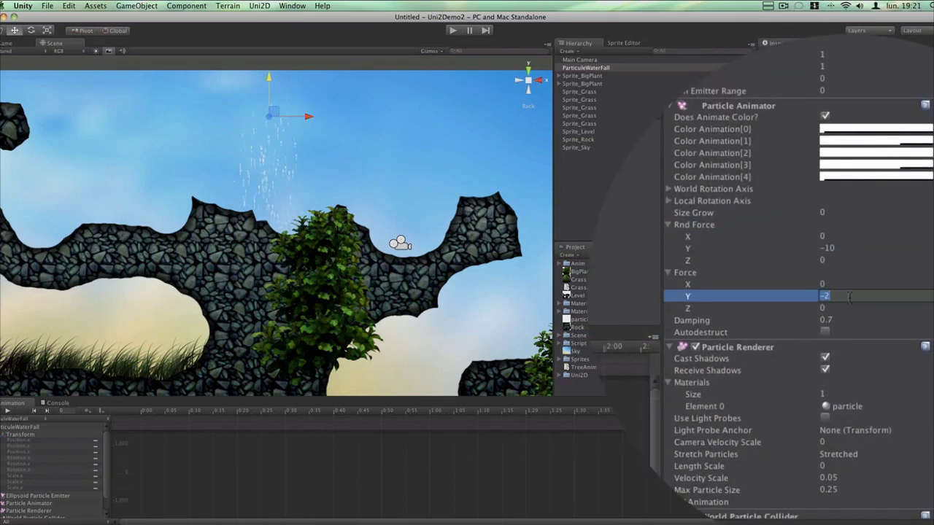
{"action": "key", "text": "Return"}
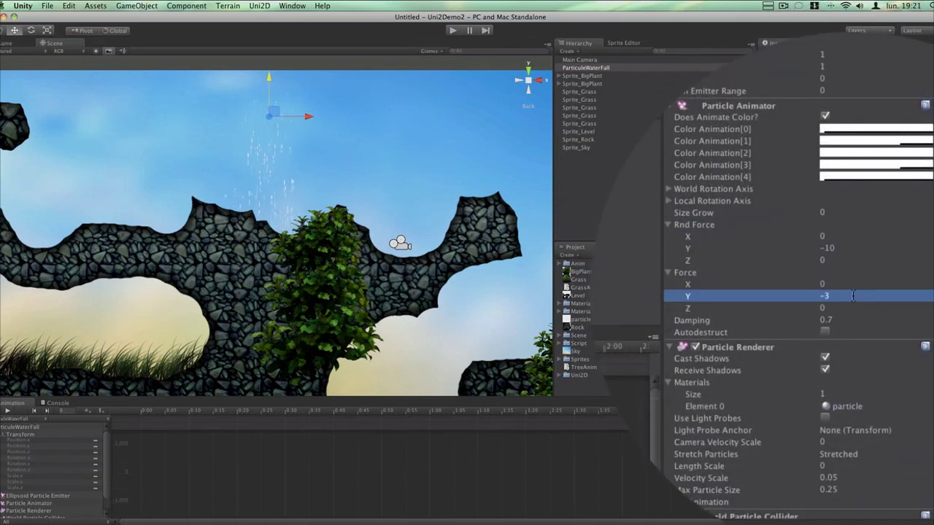
Step: Set the emitter's Min Energy to 1 and Max Emission to 100
{"action": "left_click", "coordinate": [839, 264]}
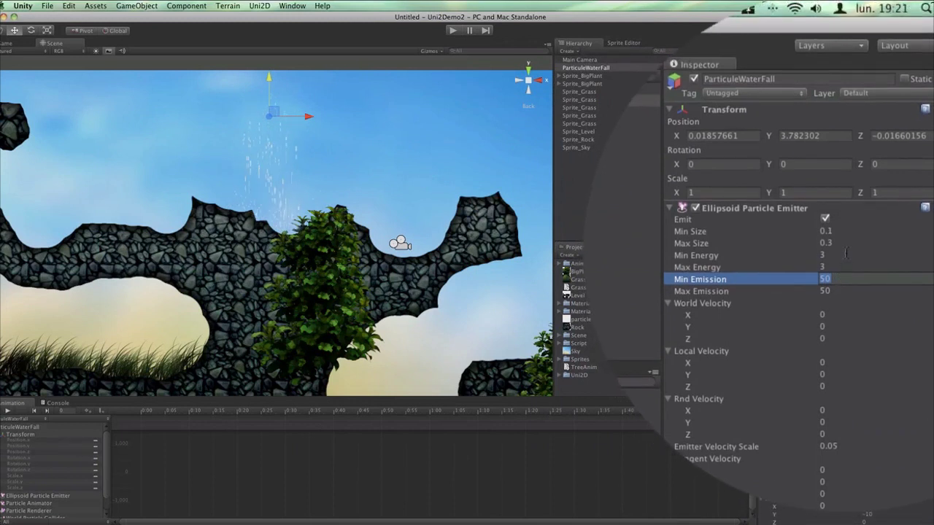
{"action": "left_click", "coordinate": [841, 256]}
{"action": "type", "text": "1"}
{"action": "left_click", "coordinate": [839, 265]}
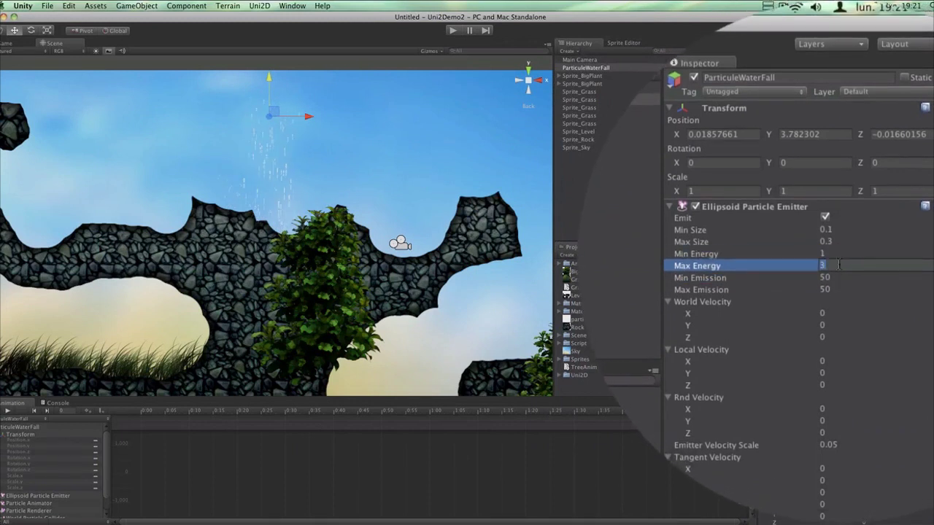
{"action": "left_click", "coordinate": [833, 266]}
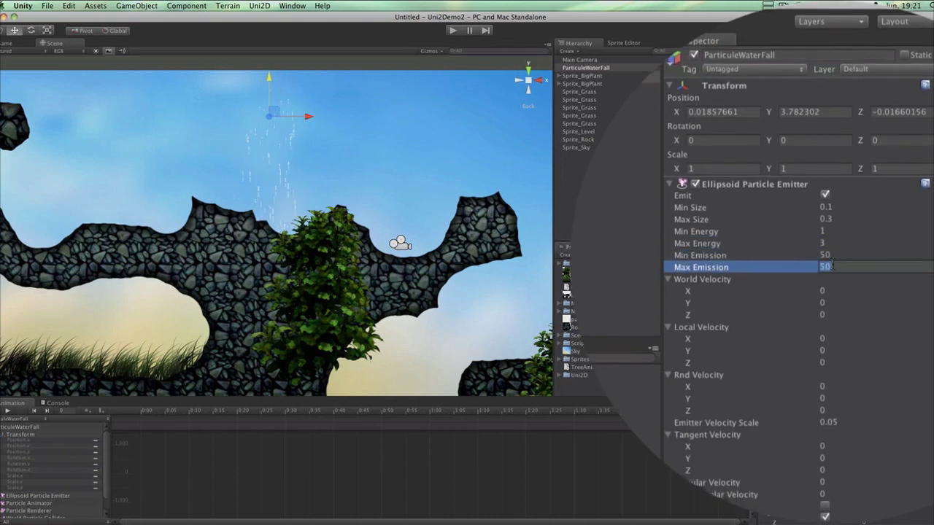
{"action": "type", "text": "200"}
{"action": "key", "text": "Return"}
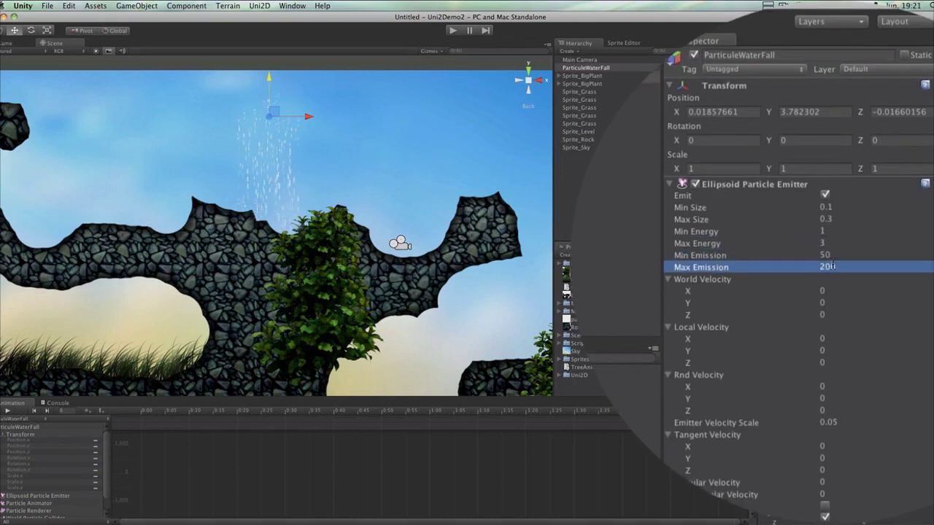
{"action": "type", "text": "100"}
{"action": "key", "text": "Return"}
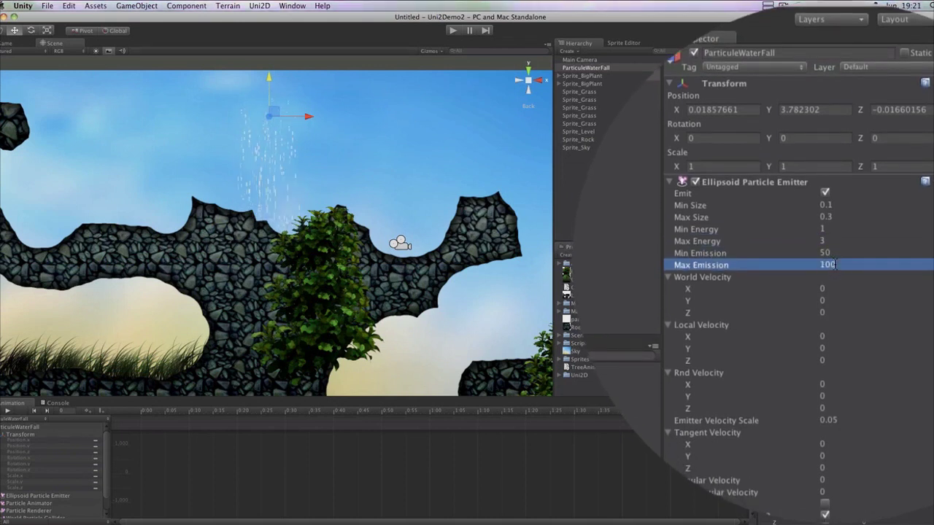
{"action": "left_click", "coordinate": [452, 31]}
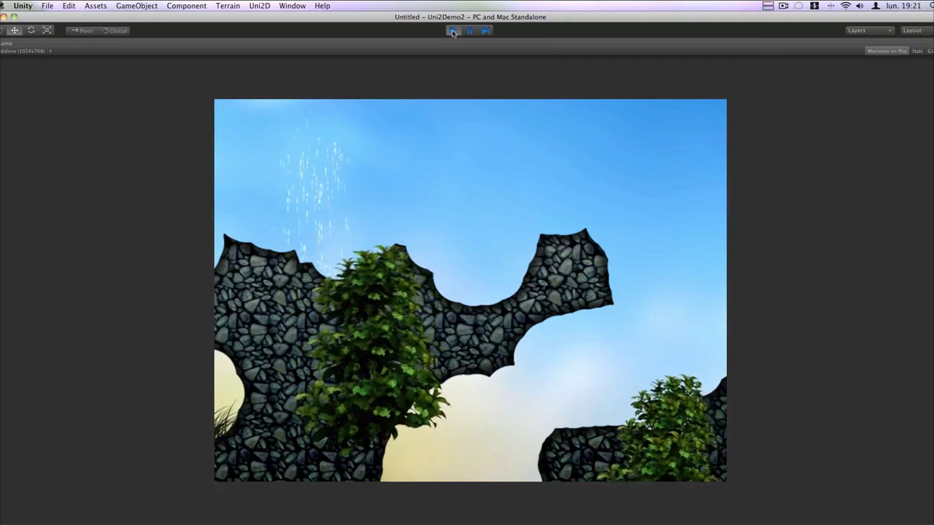
{"action": "left_click", "coordinate": [452, 30]}
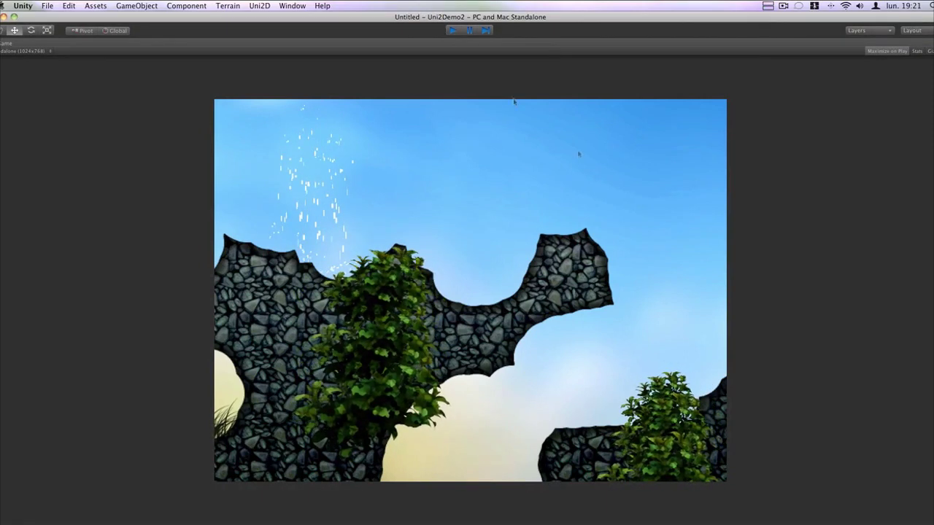
{"action": "scroll", "coordinate": [886, 386], "scroll_direction": "down", "scroll_amount": 5}
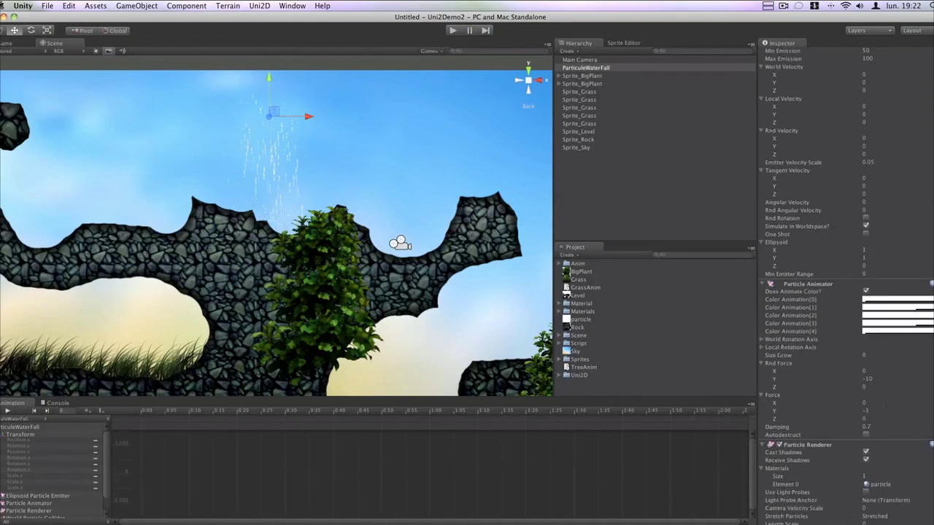
Step: Set Length Scale 0.1, Velocity Scale 0.08, and the emitter's Max Size 0.2
{"action": "scroll", "coordinate": [878, 399], "scroll_direction": "down", "scroll_amount": 4}
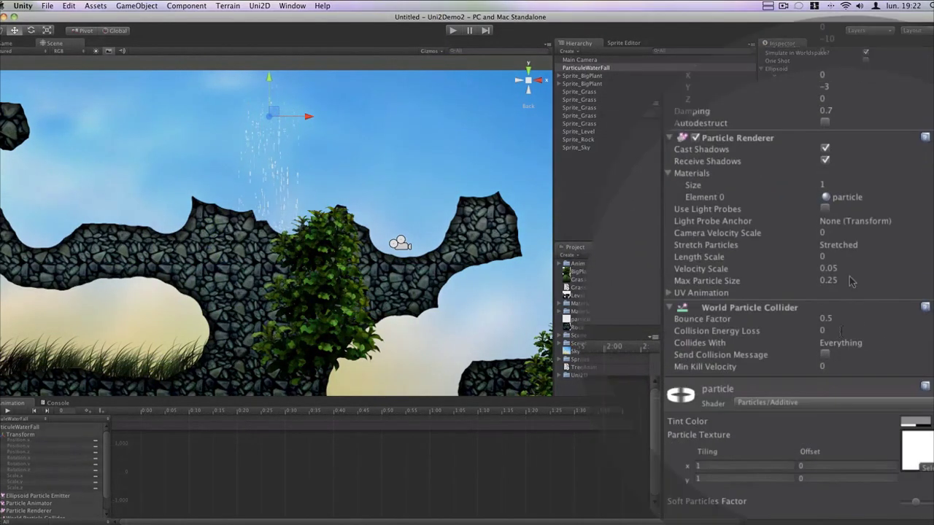
{"action": "left_click", "coordinate": [842, 277]}
{"action": "type", "text": ".1"}
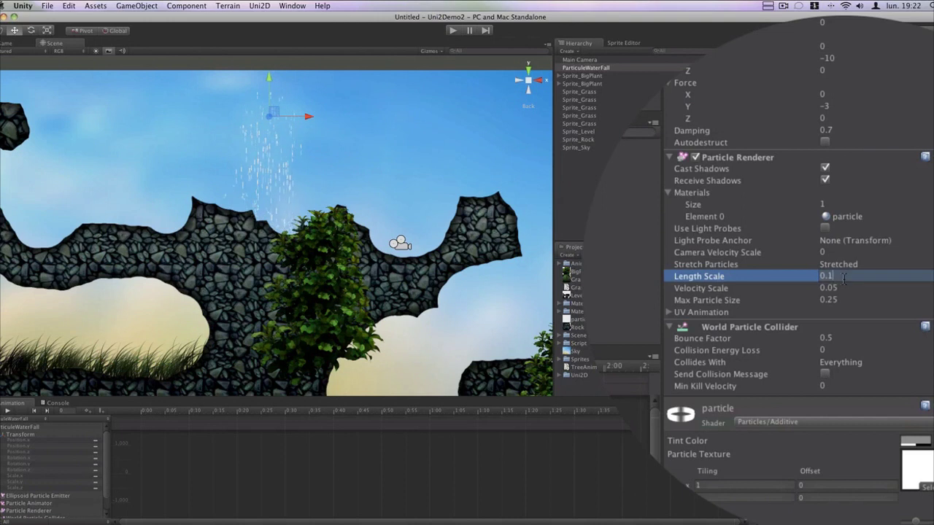
{"action": "left_click", "coordinate": [839, 281]}
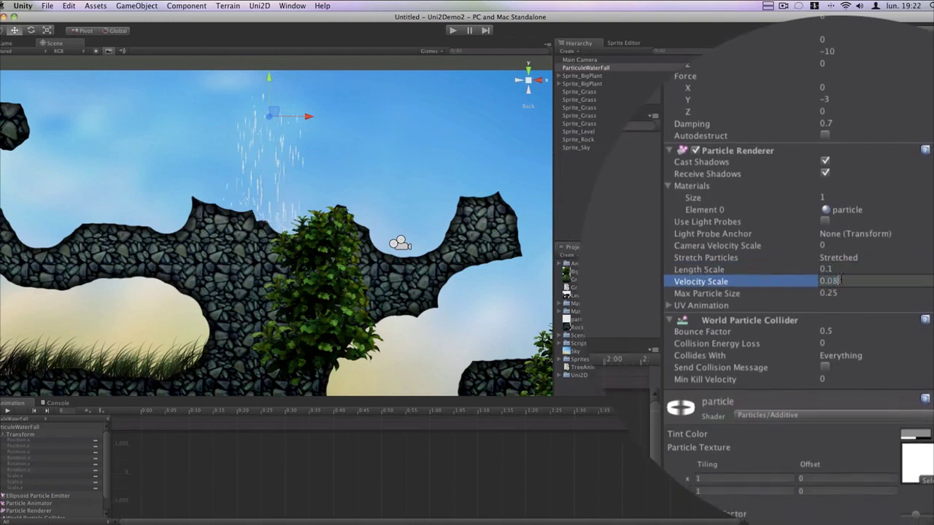
{"action": "scroll", "coordinate": [802, 270], "scroll_direction": "up", "scroll_amount": 10}
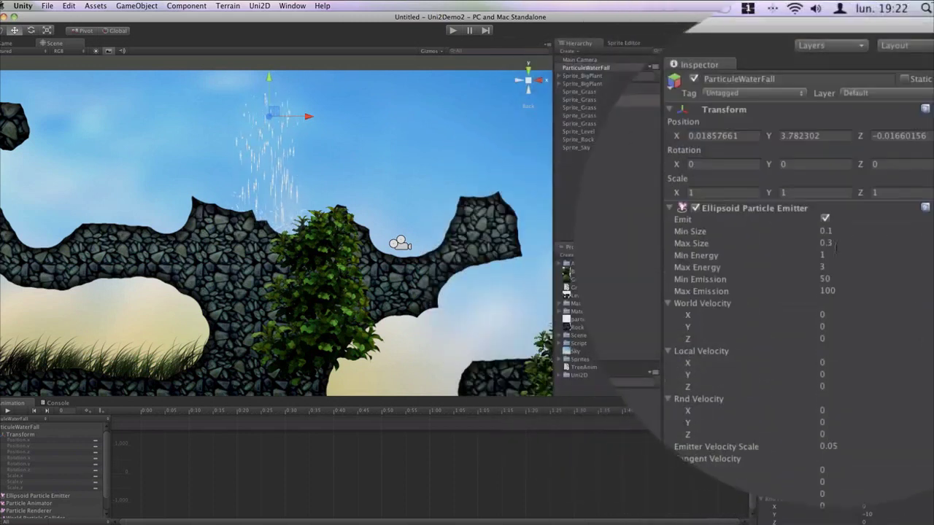
{"action": "left_click", "coordinate": [839, 242]}
{"action": "type", "text": "0.3"}
{"action": "key", "text": "Return"}
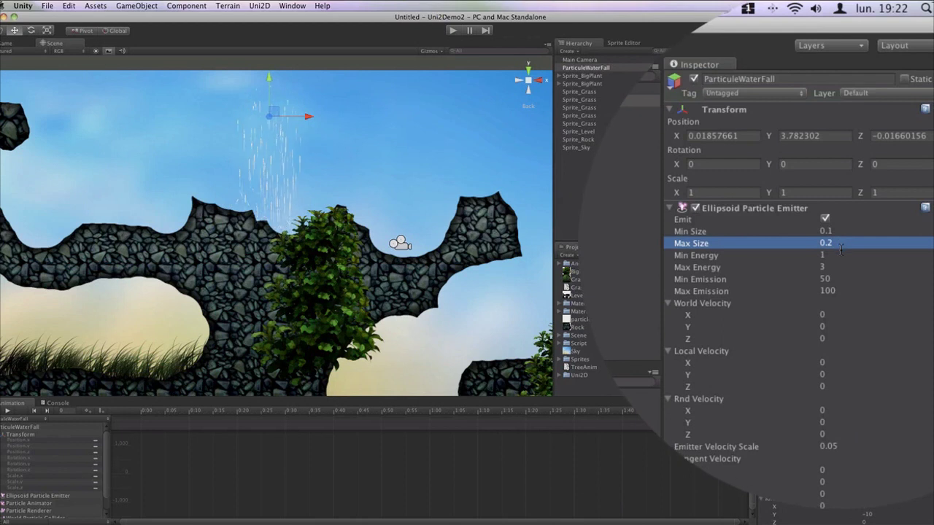
Step: Give the Ellipsoid Particle Emitter a random velocity X of 1
{"action": "scroll", "coordinate": [839, 263], "scroll_direction": "down", "scroll_amount": 2}
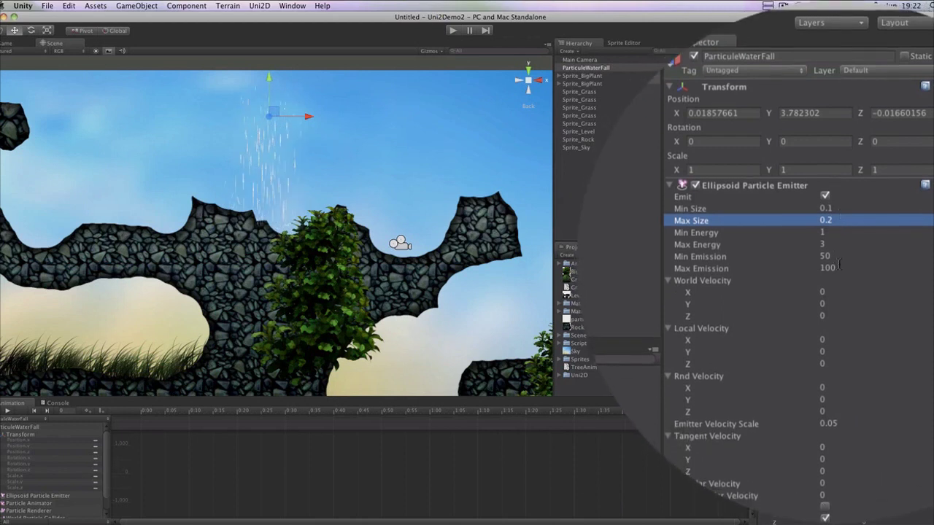
{"action": "scroll", "coordinate": [839, 267], "scroll_direction": "down", "scroll_amount": 5}
{"action": "left_click", "coordinate": [827, 270]}
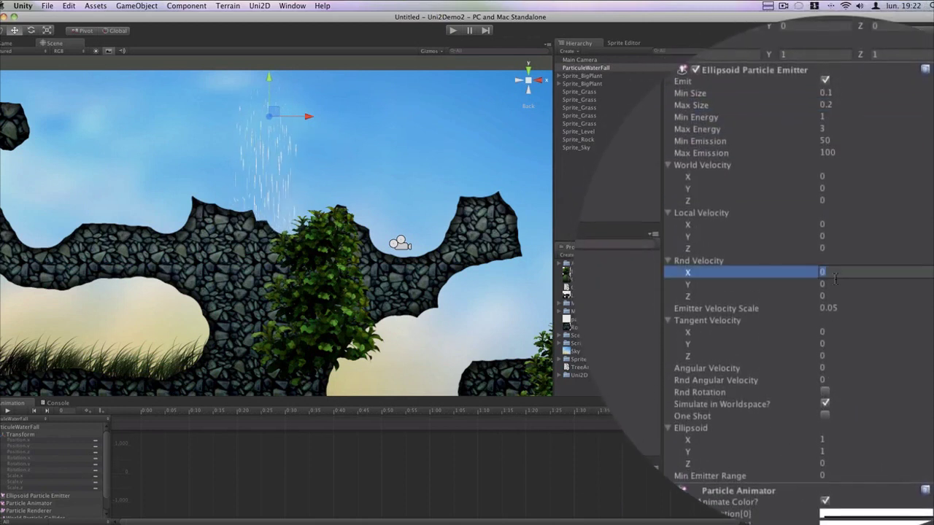
{"action": "type", "text": "1"}
{"action": "key", "text": "Tab"}
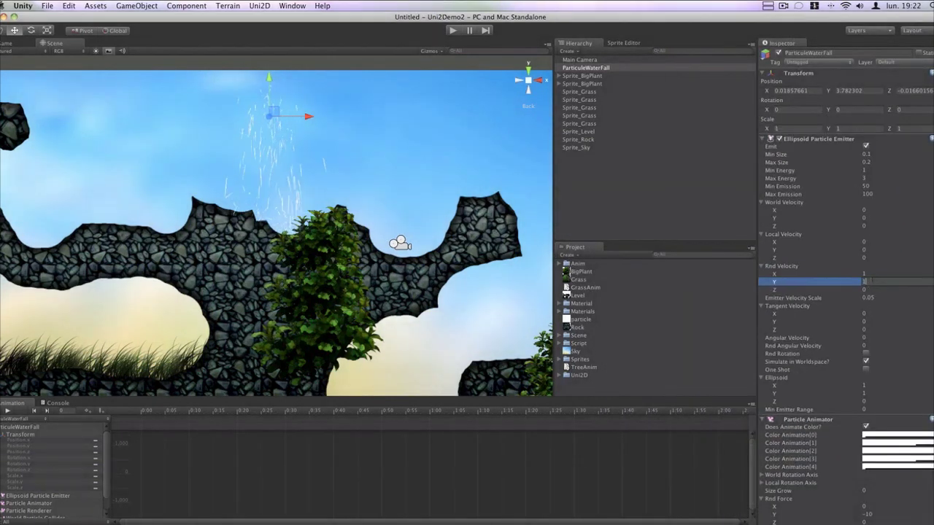
{"action": "left_click", "coordinate": [828, 274]}
Step: Drag the emitter's X-axis gizmo until it sits above the left rock ledge, then deselect it
{"action": "left_click", "coordinate": [873, 281]}
{"action": "type", "text": "0"}
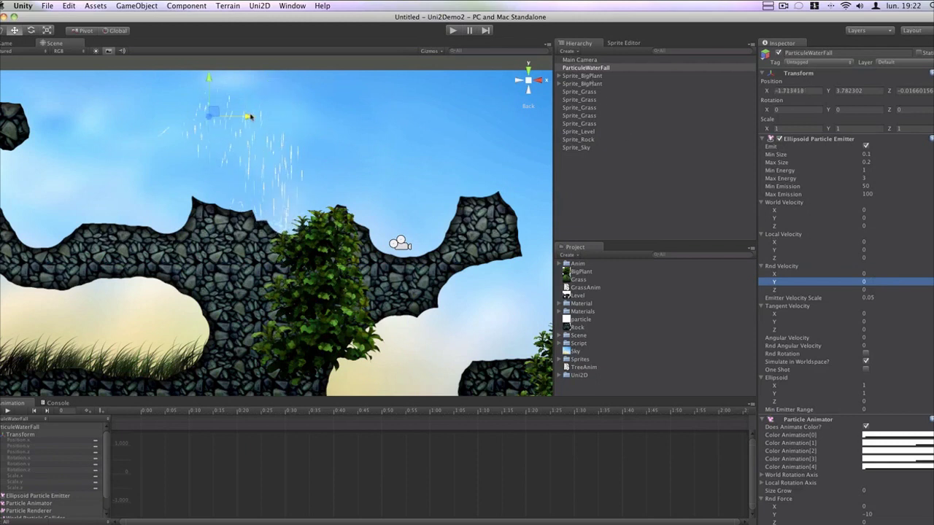
{"action": "mouse_move", "coordinate": [193, 114]}
{"action": "left_mouse_down"}
{"action": "mouse_move", "coordinate": [149, 114]}
{"action": "mouse_move", "coordinate": [213, 130]}
{"action": "left_mouse_up"}
{"action": "left_click_drag", "start_coordinate": [297, 142], "coordinate": [342, 148]}
{"action": "left_click_drag", "start_coordinate": [489, 168], "coordinate": [272, 162]}
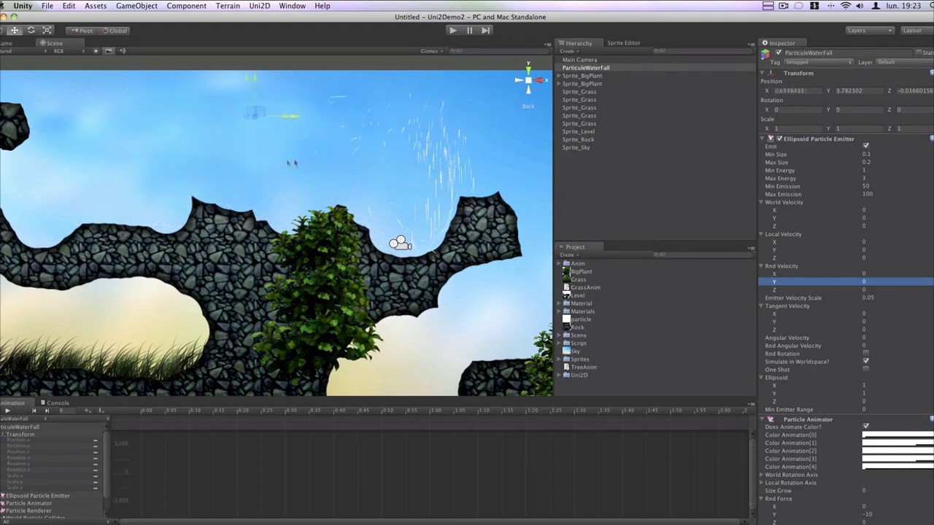
{"action": "left_click_drag", "start_coordinate": [416, 169], "coordinate": [512, 166]}
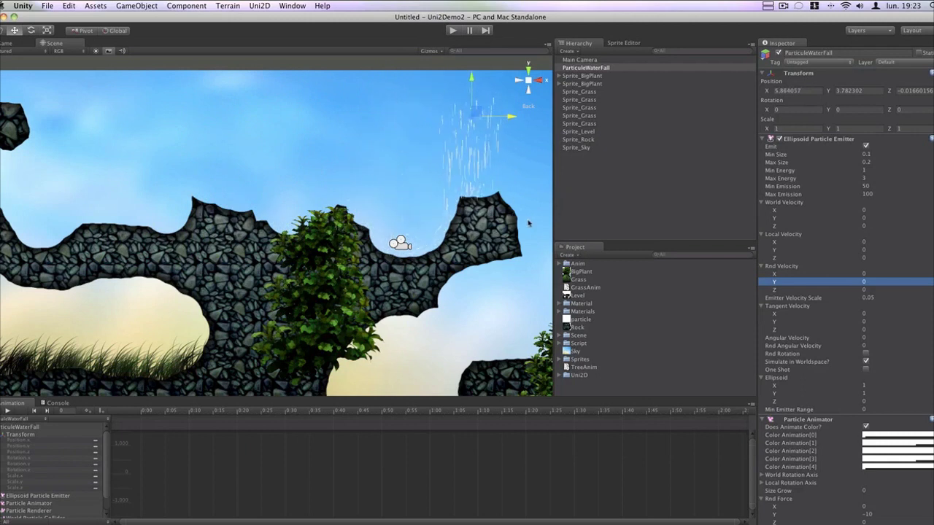
{"action": "left_click_drag", "start_coordinate": [499, 115], "coordinate": [552, 122]}
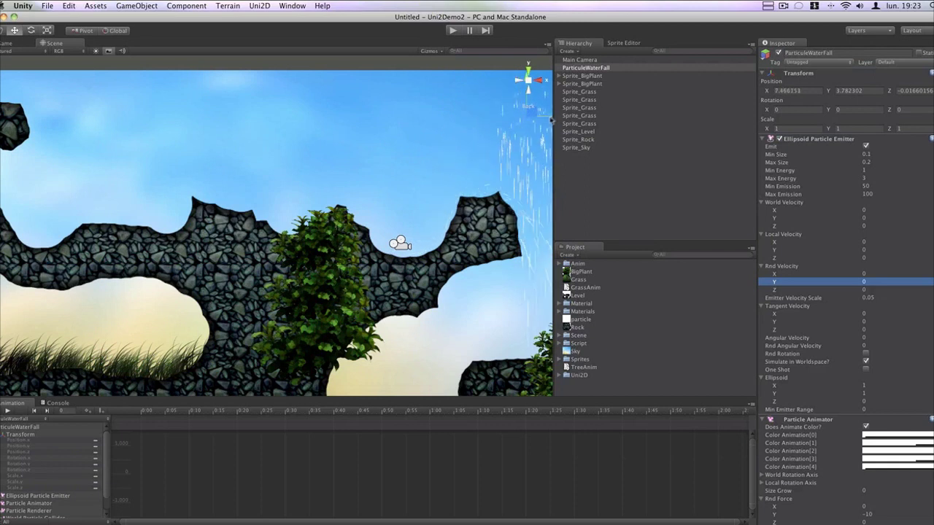
{"action": "left_click_drag", "start_coordinate": [552, 121], "coordinate": [251, 126]}
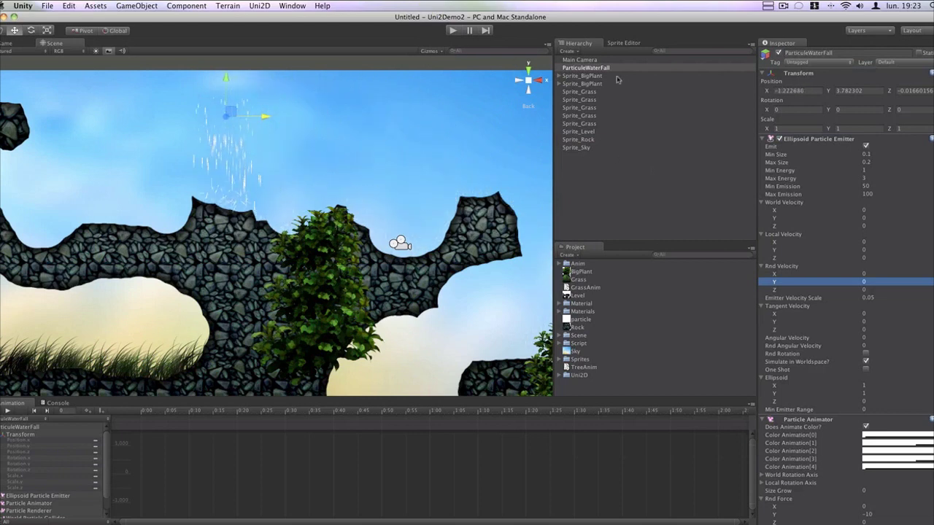
{"action": "left_click", "coordinate": [308, 125]}
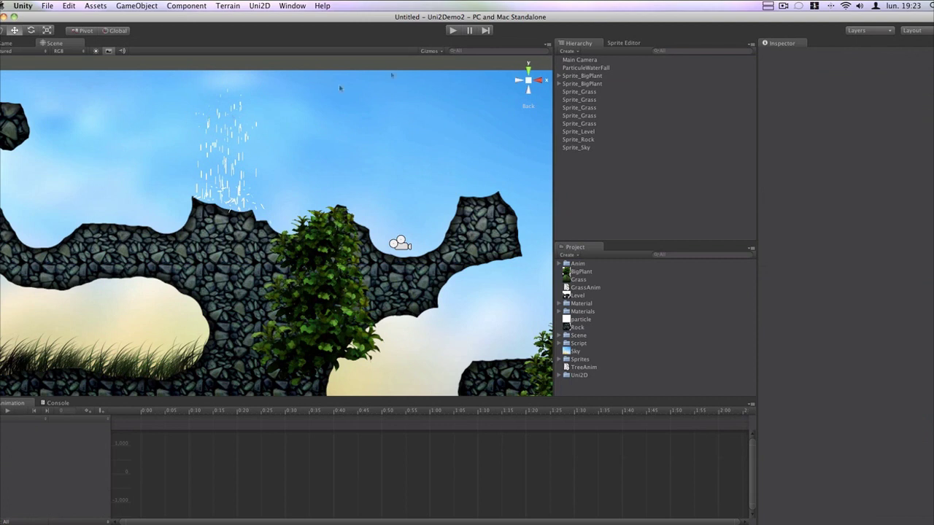
Step: Preview the waterfall in Play mode, then set Velocity Scale 0.1 and Force Y -5
{"action": "left_click", "coordinate": [452, 31]}
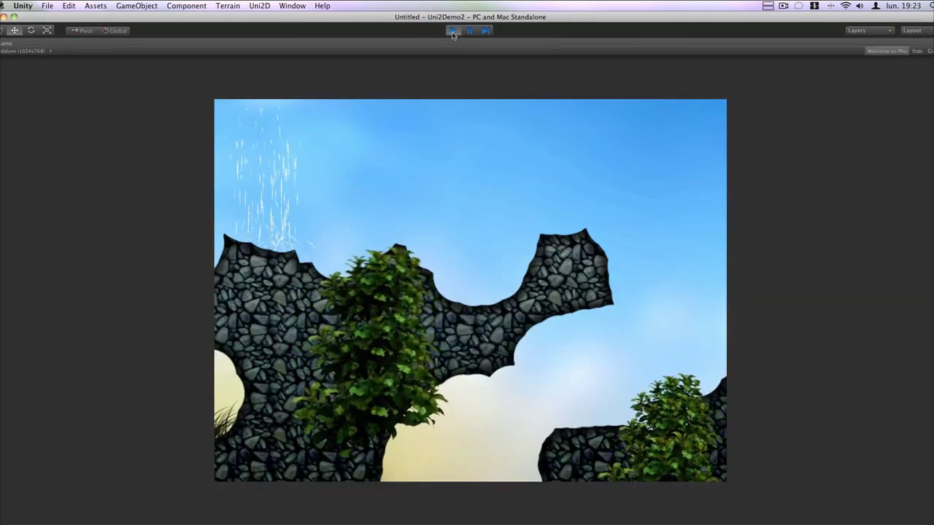
{"action": "left_click", "coordinate": [453, 31]}
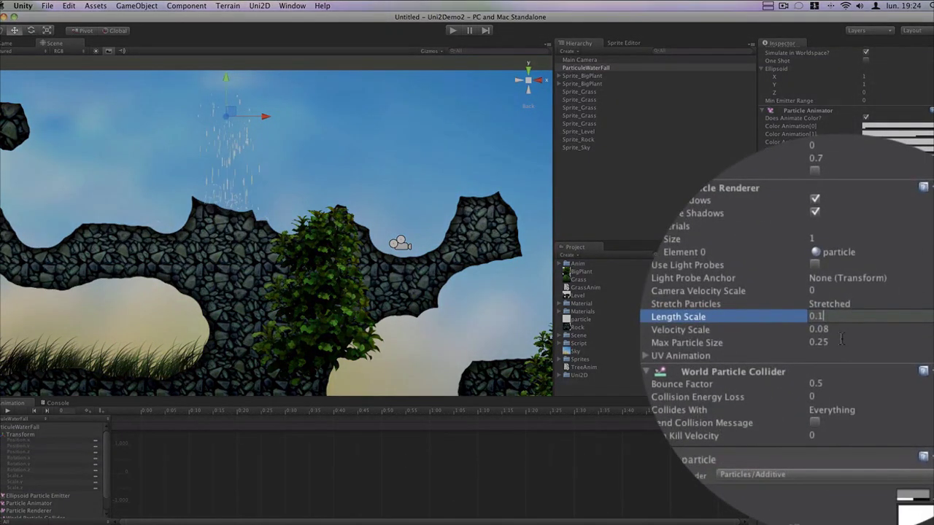
{"action": "left_click", "coordinate": [883, 358]}
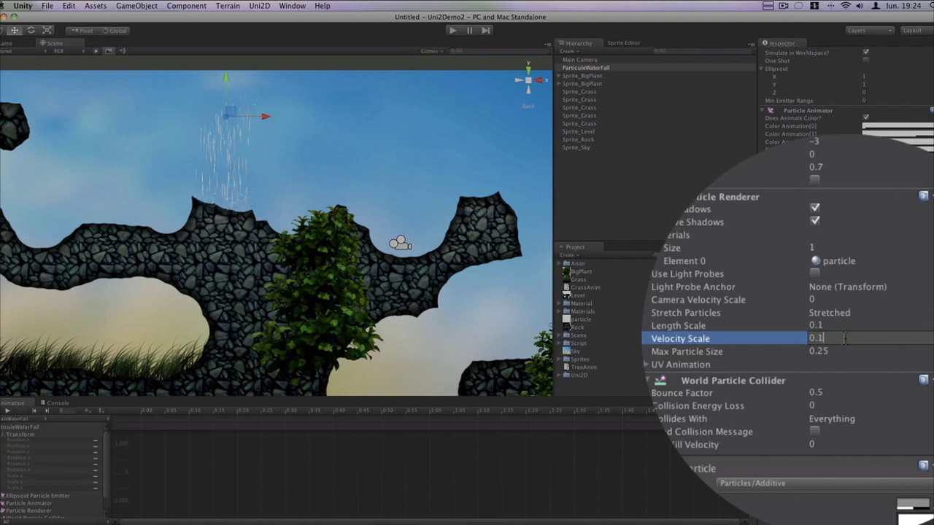
{"action": "left_click", "coordinate": [849, 239]}
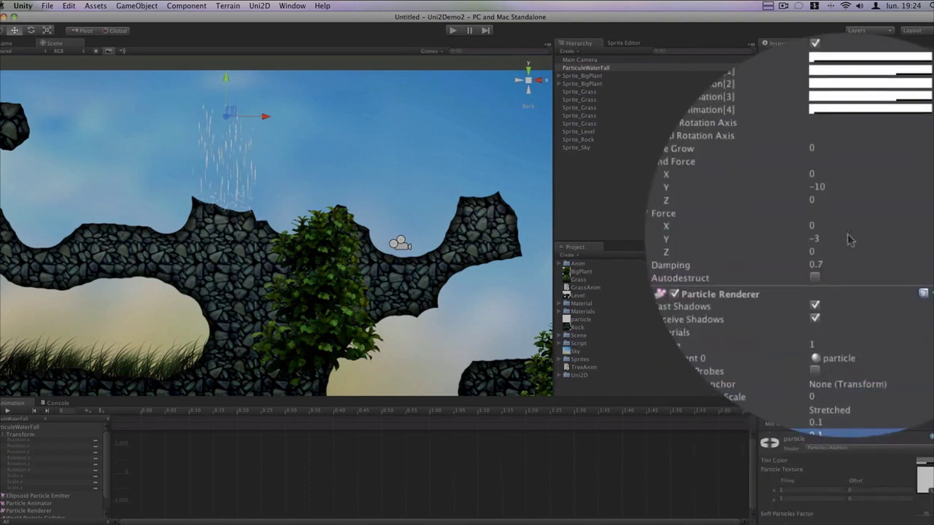
{"action": "type", "text": "-5"}
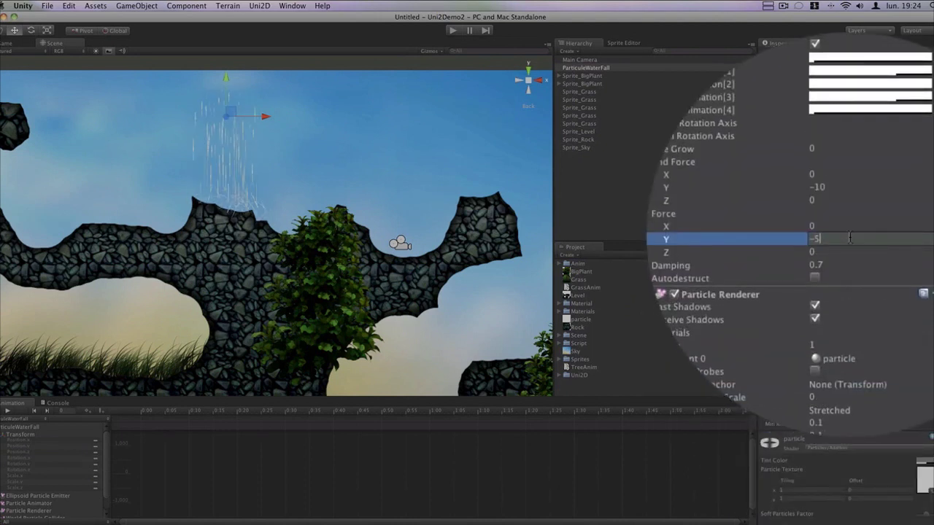
{"action": "key", "text": "Return"}
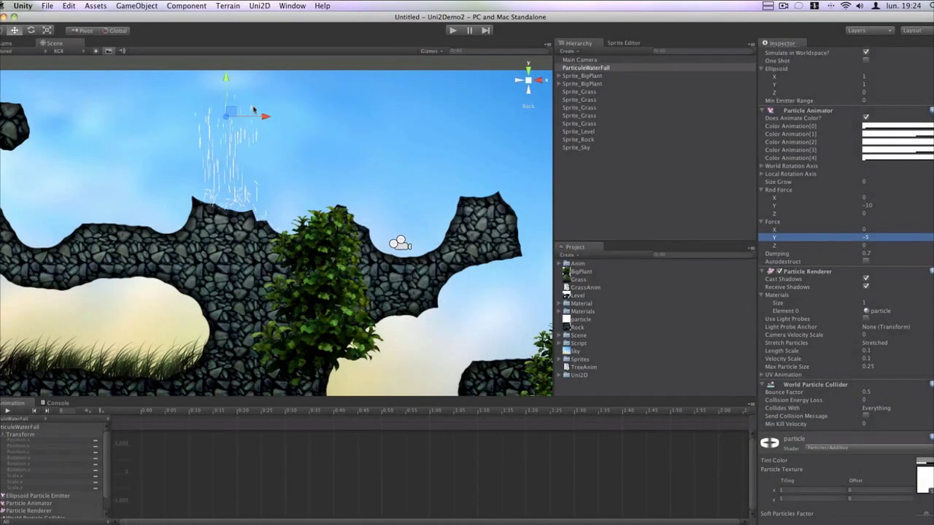
{"action": "left_click", "coordinate": [284, 122]}
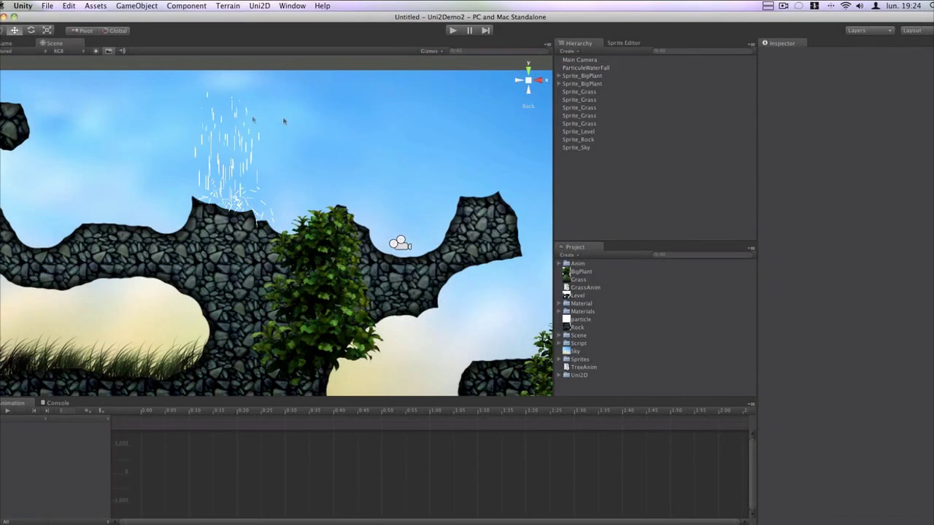
Step: Move the waterfall right to X 4.26 with Z 0, and drag Sprite_Rock above the basin
{"action": "left_click", "coordinate": [602, 68]}
{"action": "left_click_drag", "start_coordinate": [260, 117], "coordinate": [436, 125]}
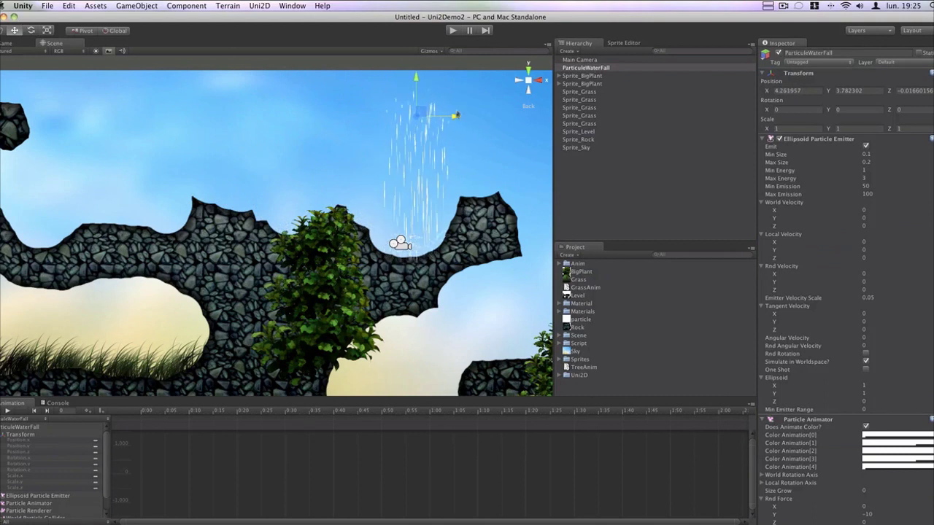
{"action": "left_click", "coordinate": [32, 44]}
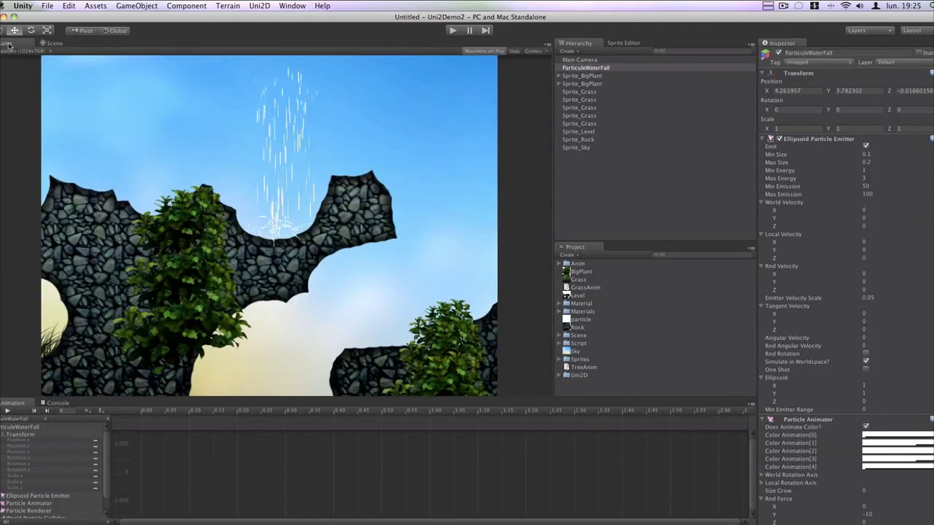
{"action": "left_click", "coordinate": [51, 43]}
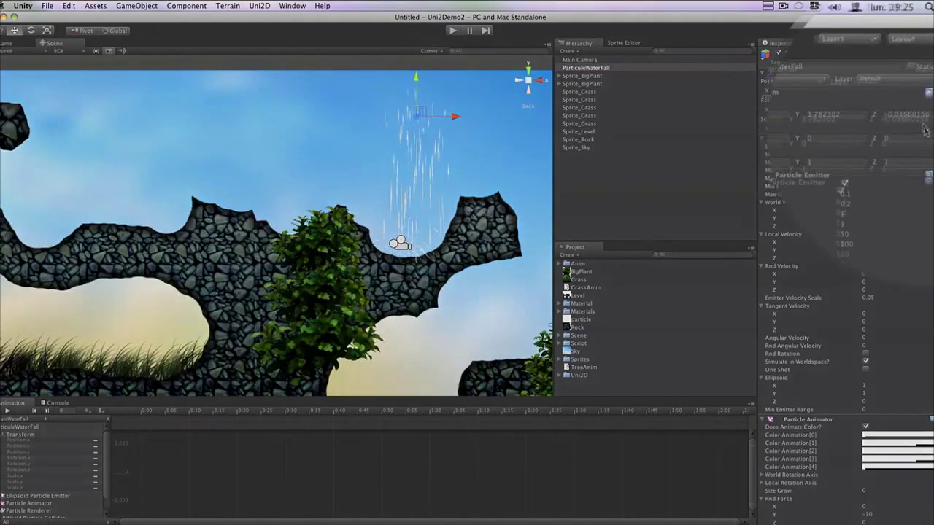
{"action": "left_click", "coordinate": [908, 91]}
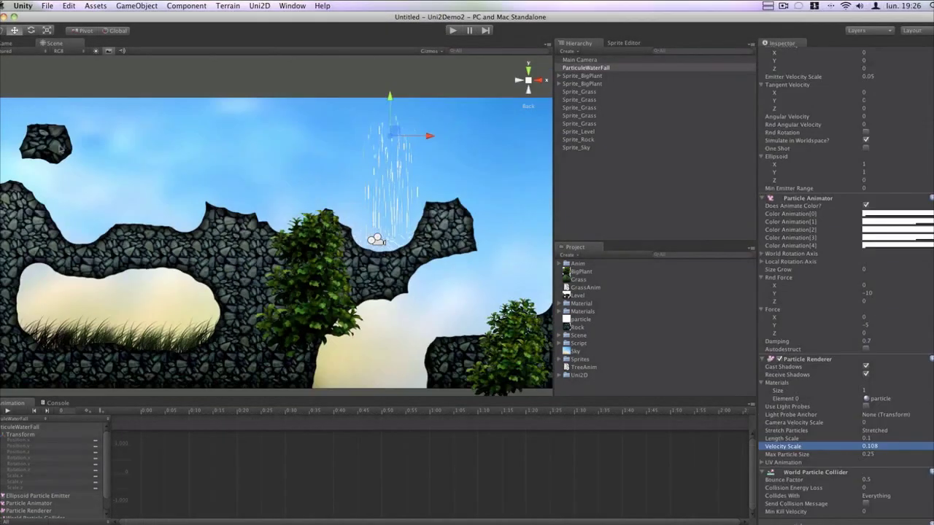
{"action": "left_click", "coordinate": [41, 135]}
{"action": "left_click_drag", "start_coordinate": [42, 135], "coordinate": [381, 204]}
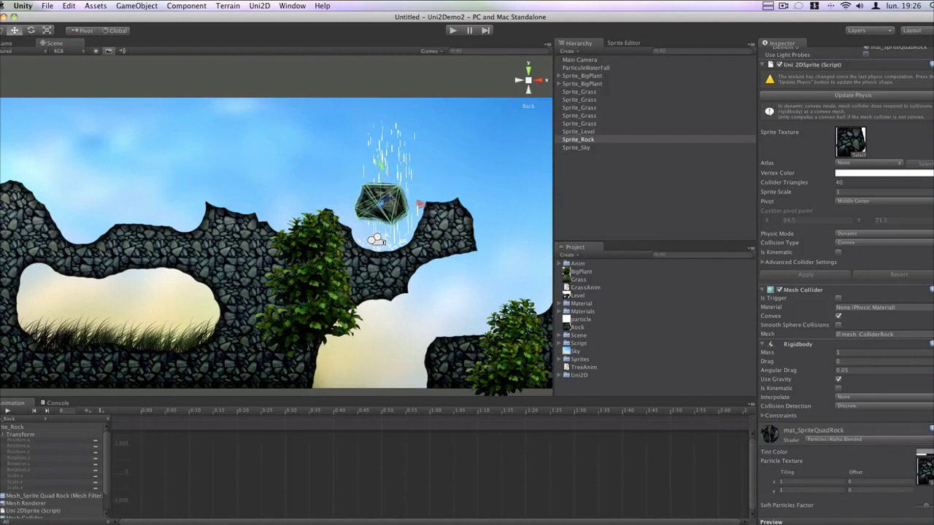
Step: Nudge the waterfall slightly left and play-test the scene
{"action": "double_click", "coordinate": [613, 68]}
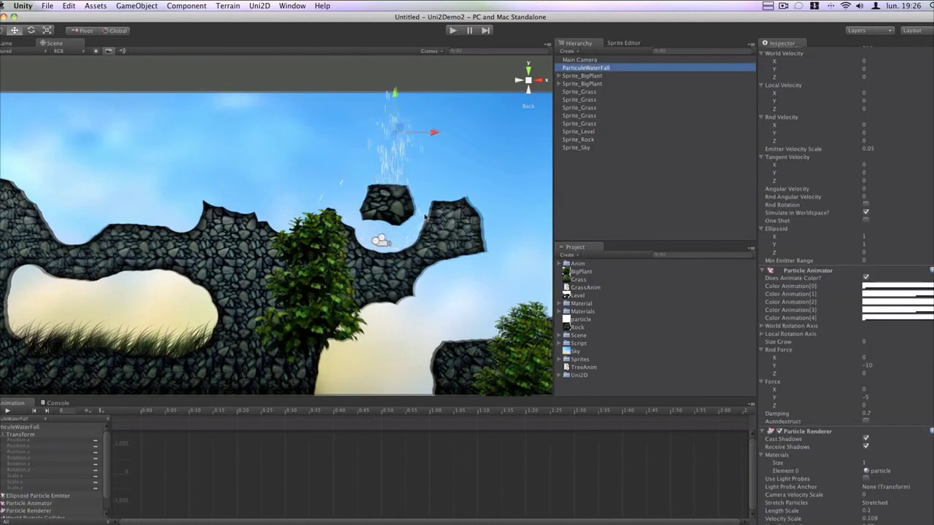
{"action": "left_click_drag", "start_coordinate": [441, 93], "coordinate": [419, 95]}
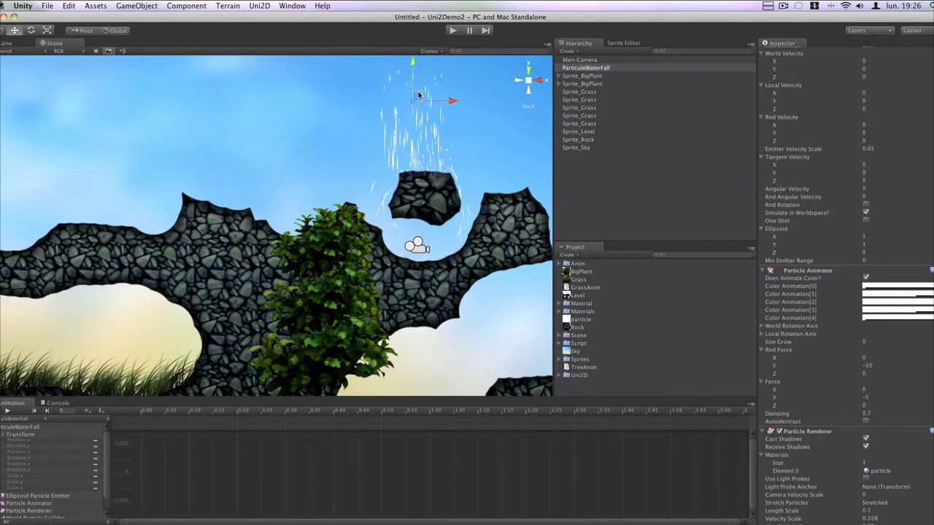
{"action": "left_click", "coordinate": [450, 32]}
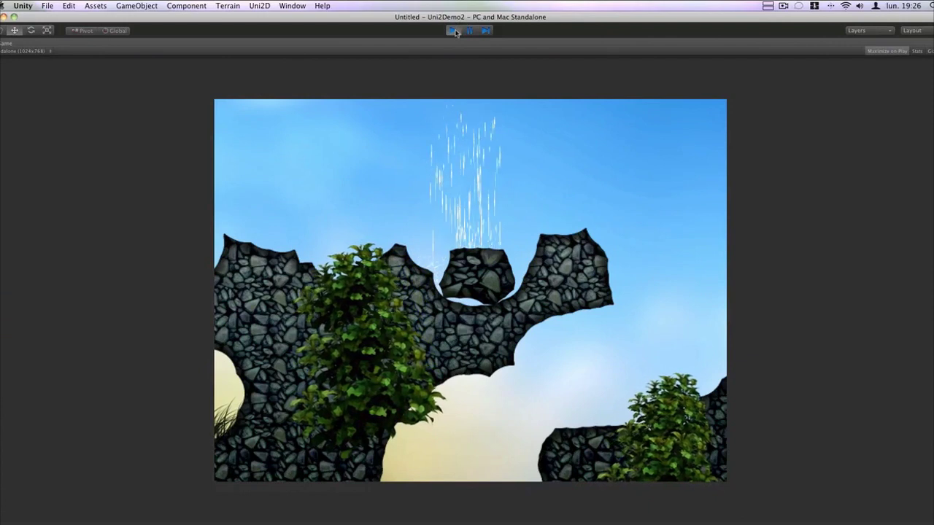
{"action": "left_click", "coordinate": [453, 31]}
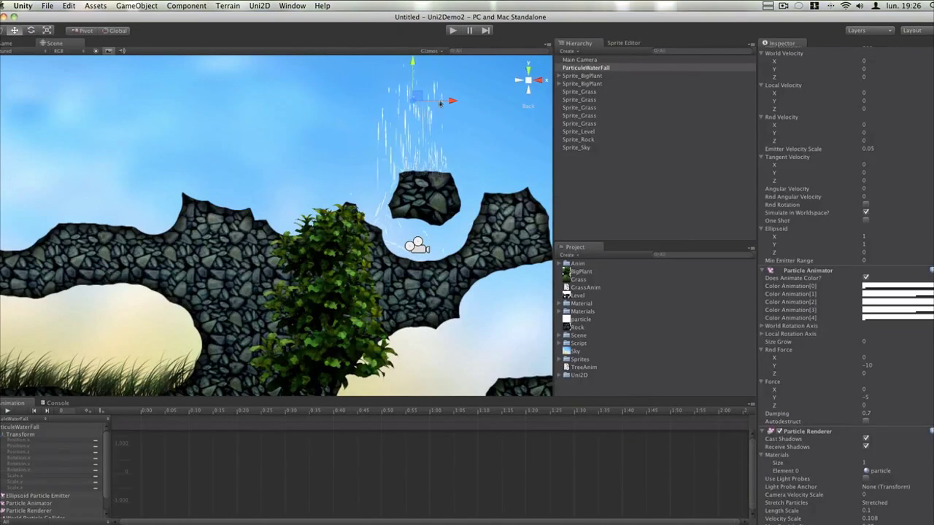
Step: Raise Sprite_Rock high above the ledge, play-testing until it drops beside the waterfall
{"action": "left_click", "coordinate": [578, 140]}
{"action": "left_click_drag", "start_coordinate": [425, 195], "coordinate": [178, 130]}
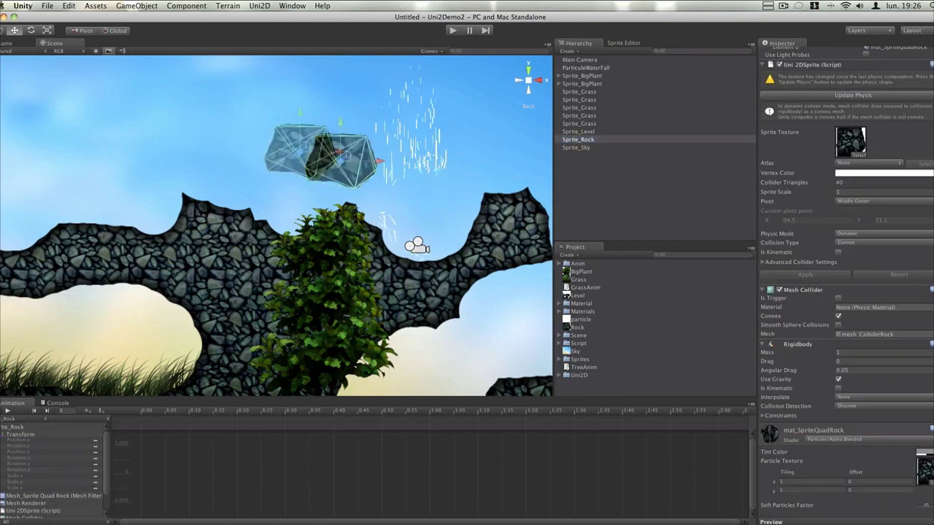
{"action": "left_click", "coordinate": [452, 31]}
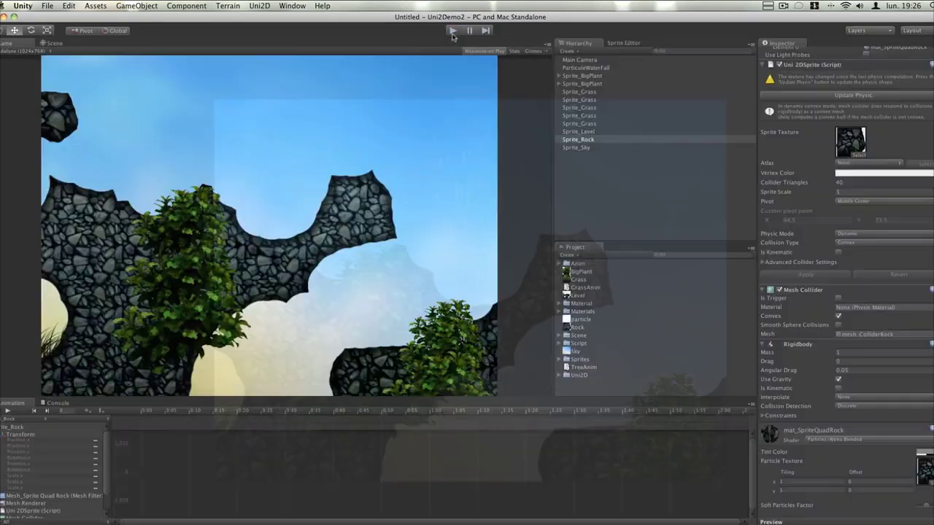
{"action": "left_click", "coordinate": [453, 31]}
{"action": "left_click_drag", "start_coordinate": [173, 125], "coordinate": [347, 93]}
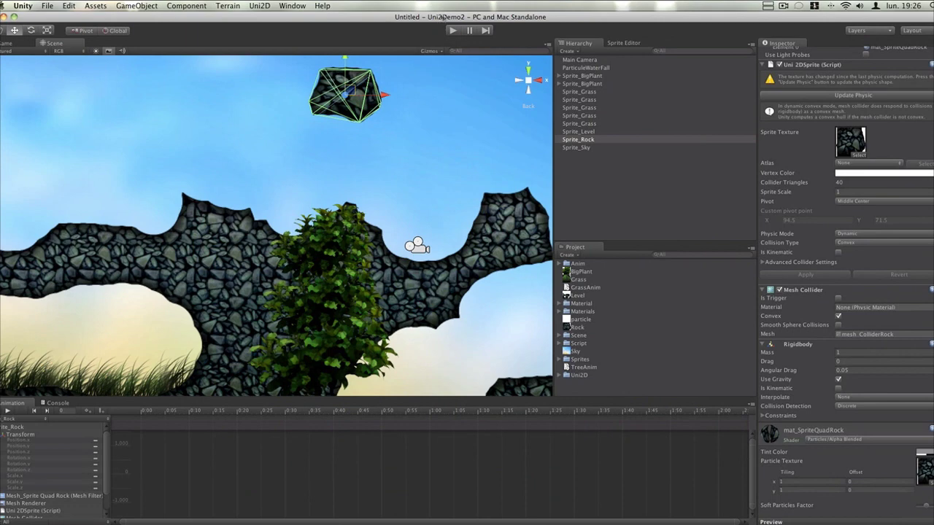
{"action": "left_click", "coordinate": [453, 31]}
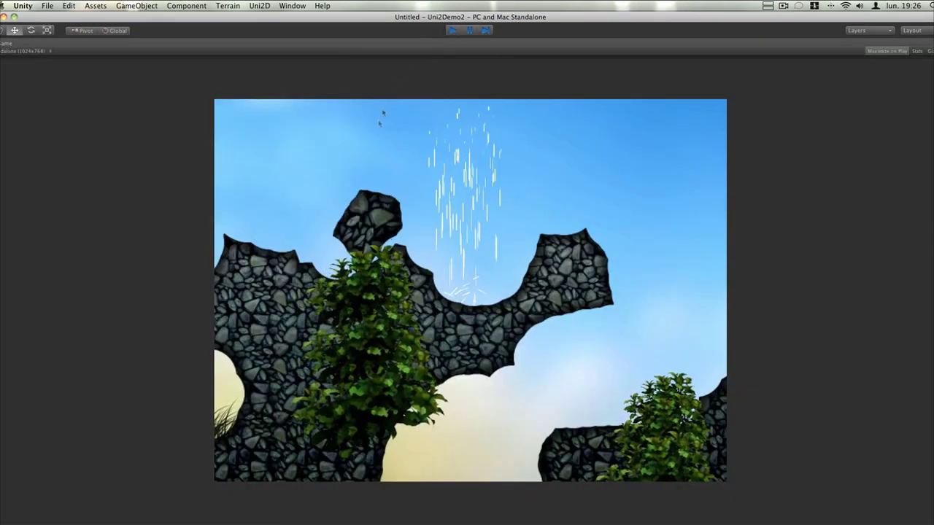
{"action": "left_click", "coordinate": [452, 31]}
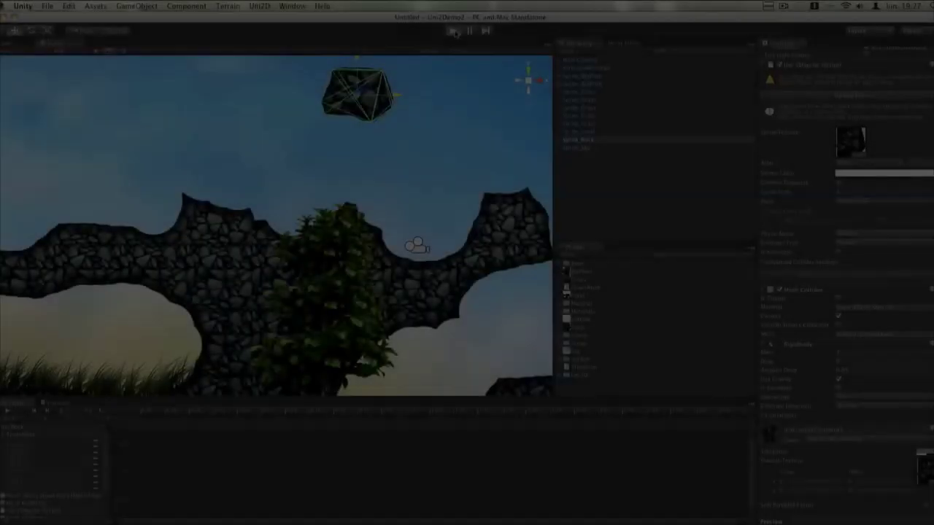
Step: Play the scene in the maximized Game view so the rock falls through the waterfall
{"action": "left_click", "coordinate": [454, 32]}
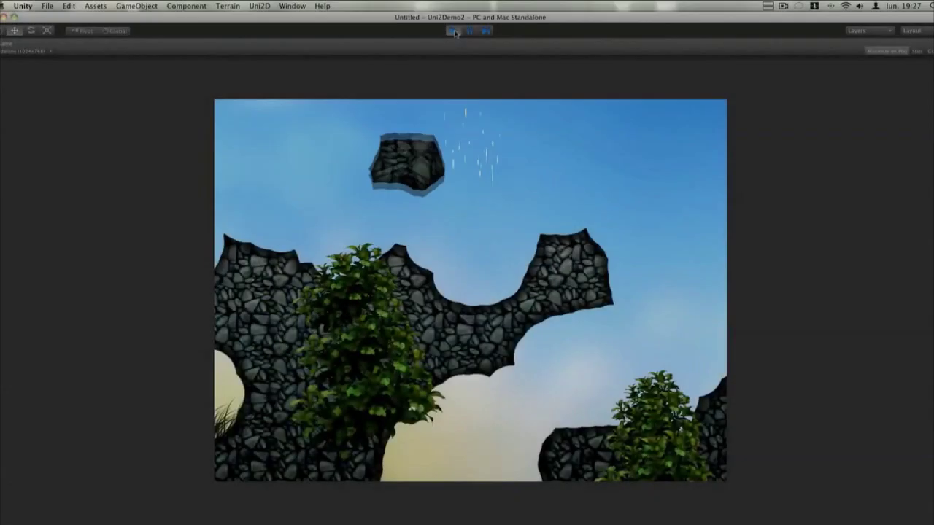